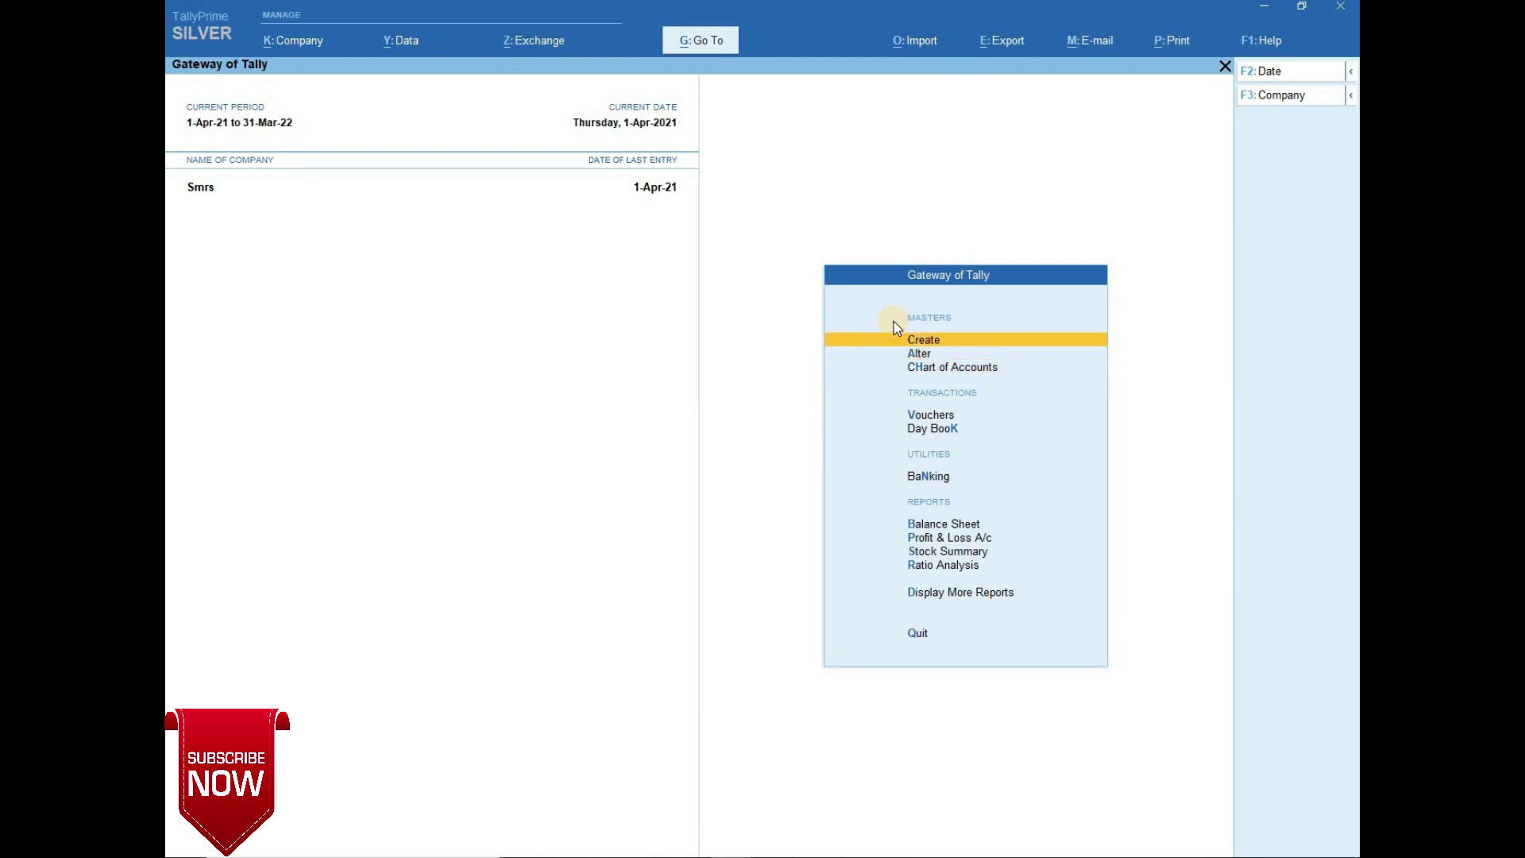
Open the company data options that offer Backup, Restore and Split
key("Down")
key("Down")
key("Down")
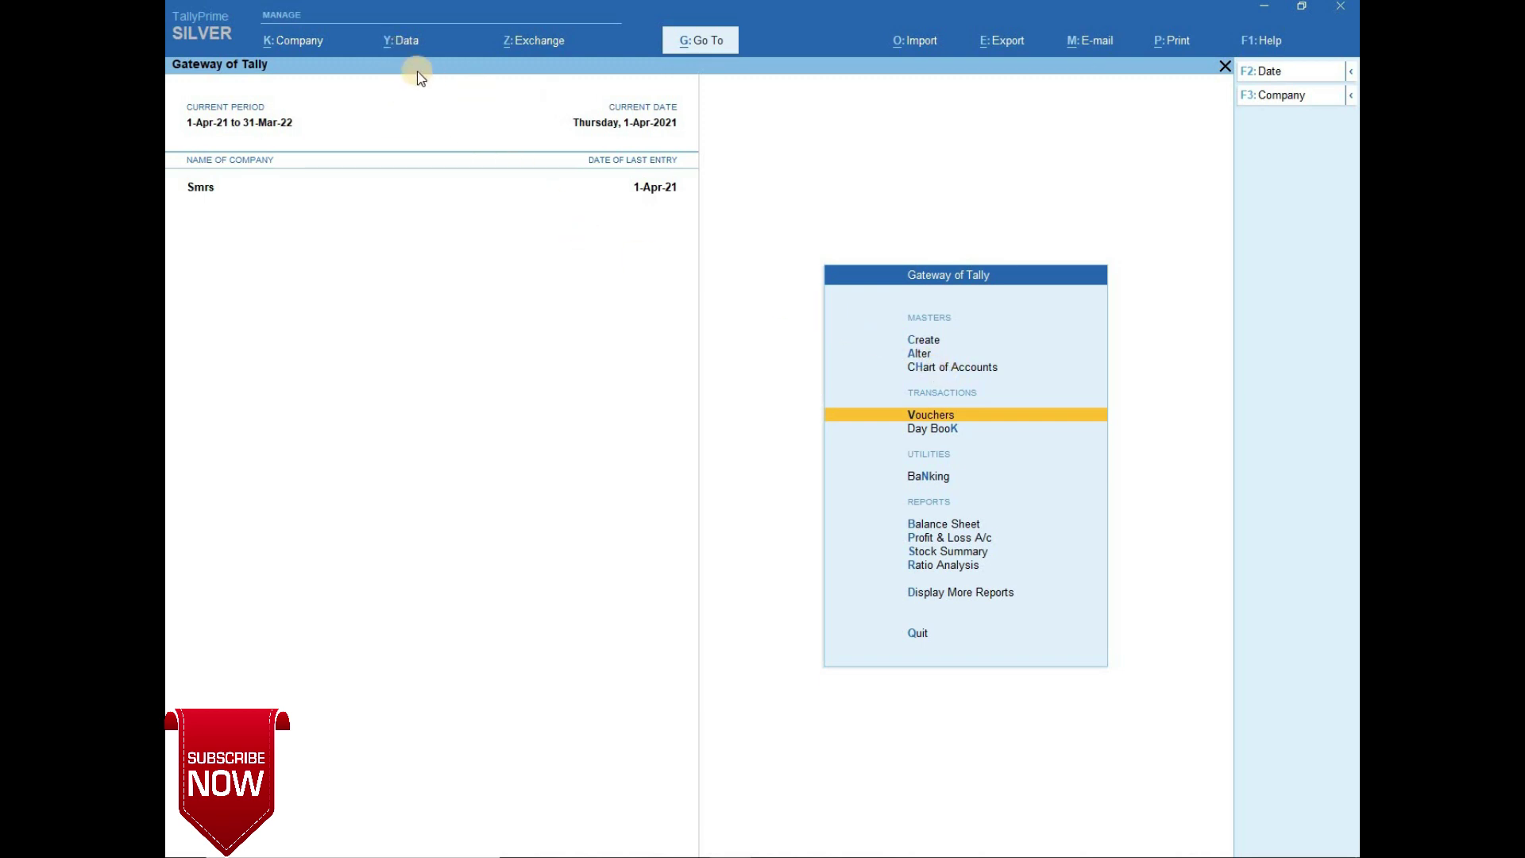
key("alt")
left_click(399, 56)
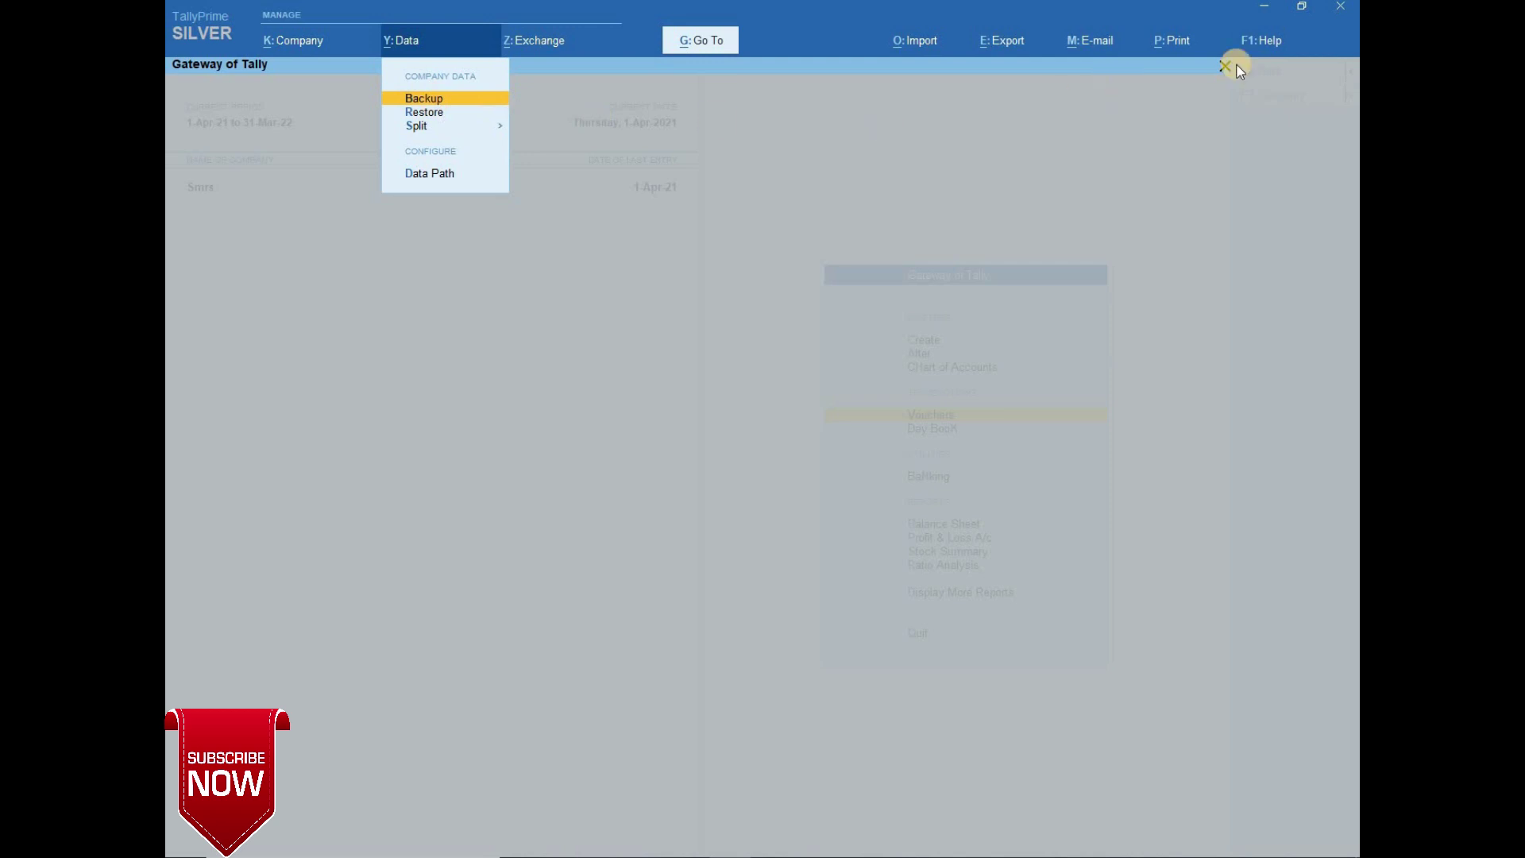
Switch to the desktop, refresh it and create a new folder named SMRS there
left_click(1263, 11)
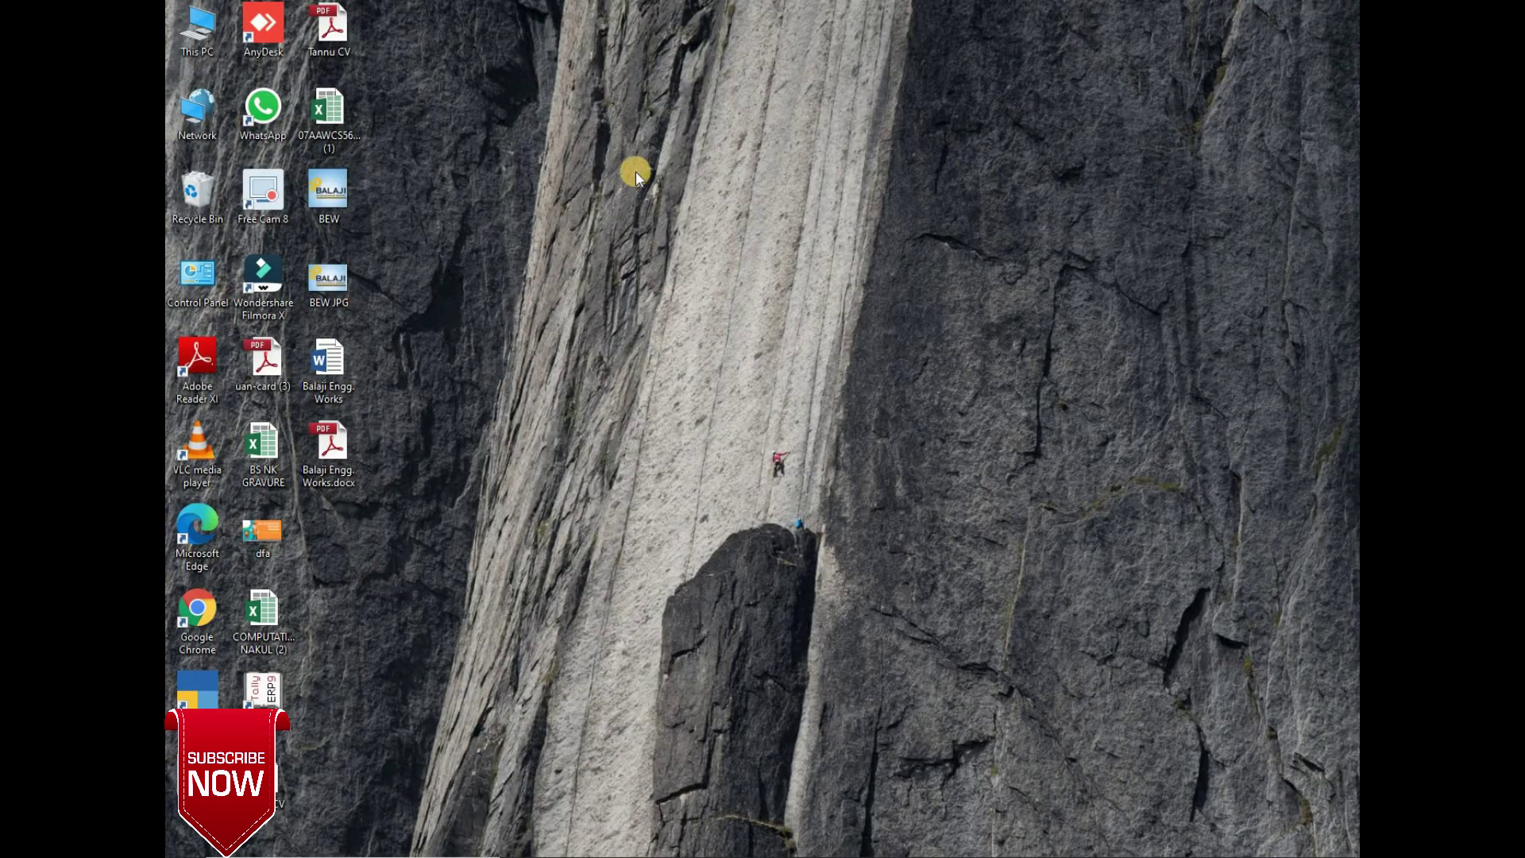
right_click(597, 130)
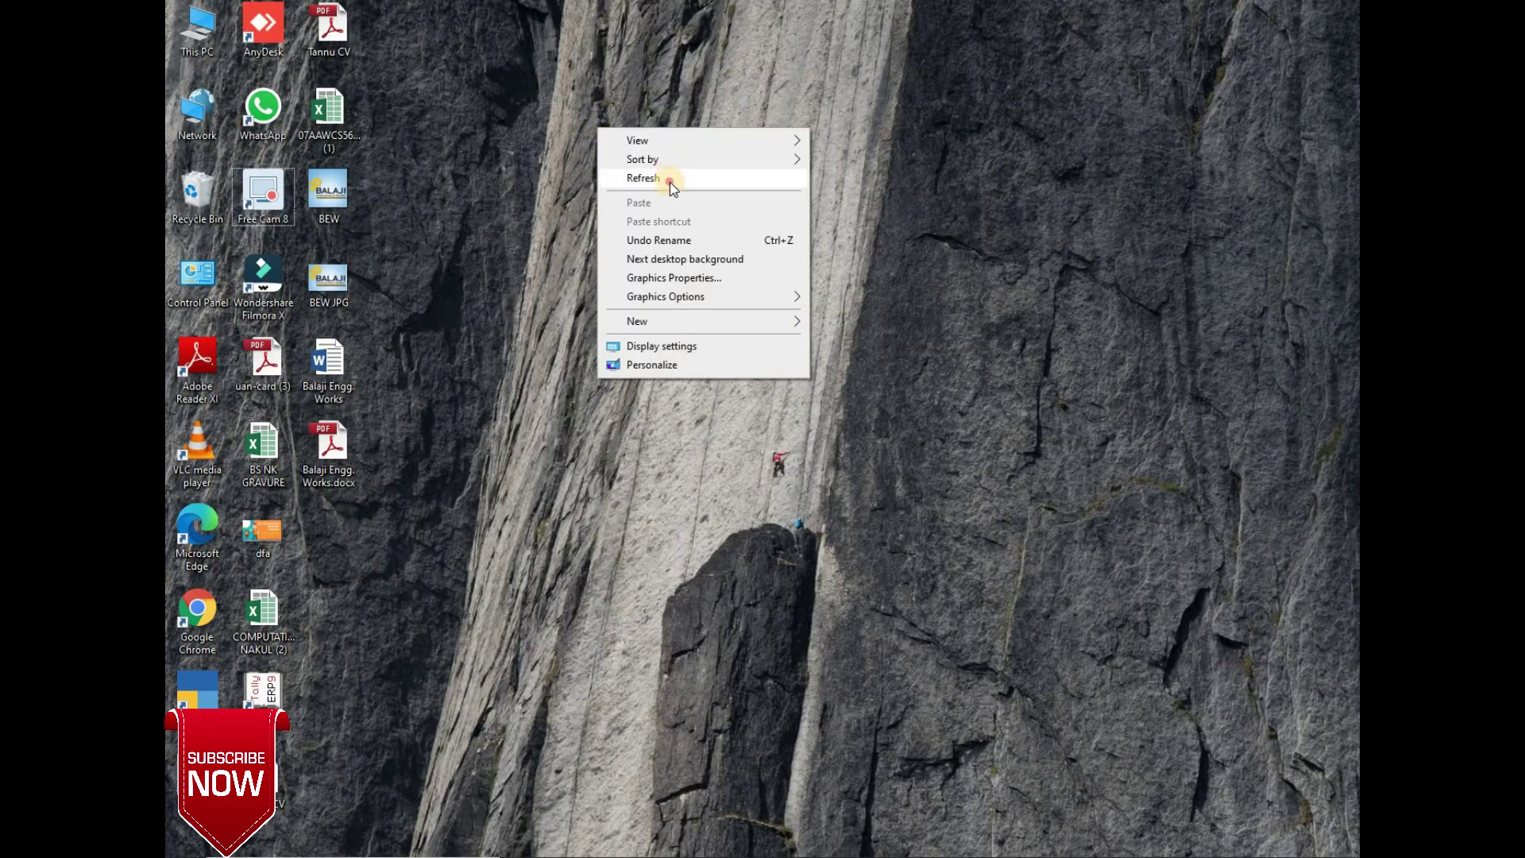
left_click(670, 182)
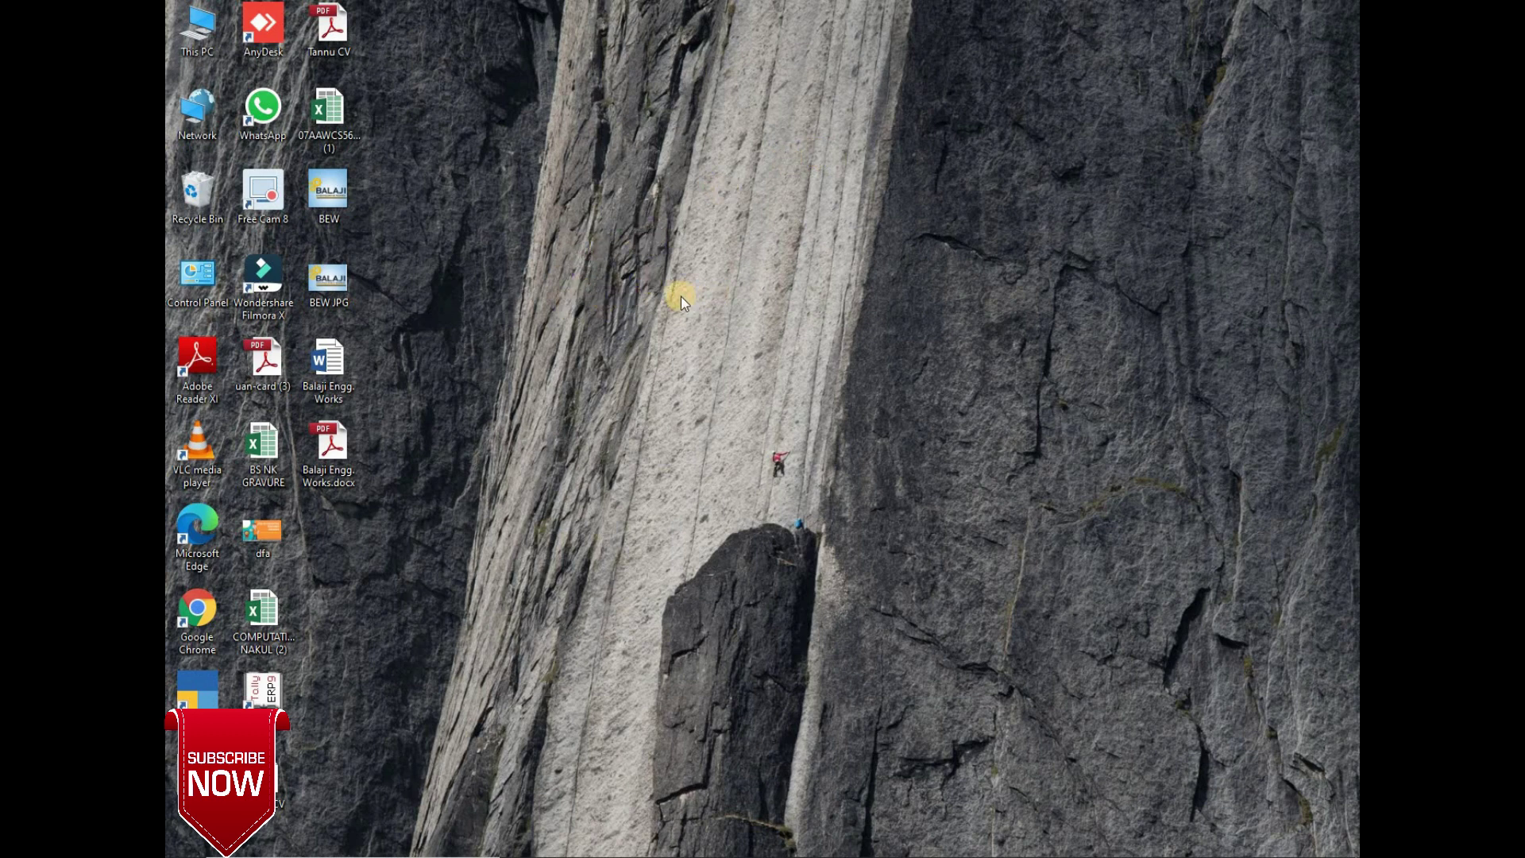
key("ctrl+shift+n")
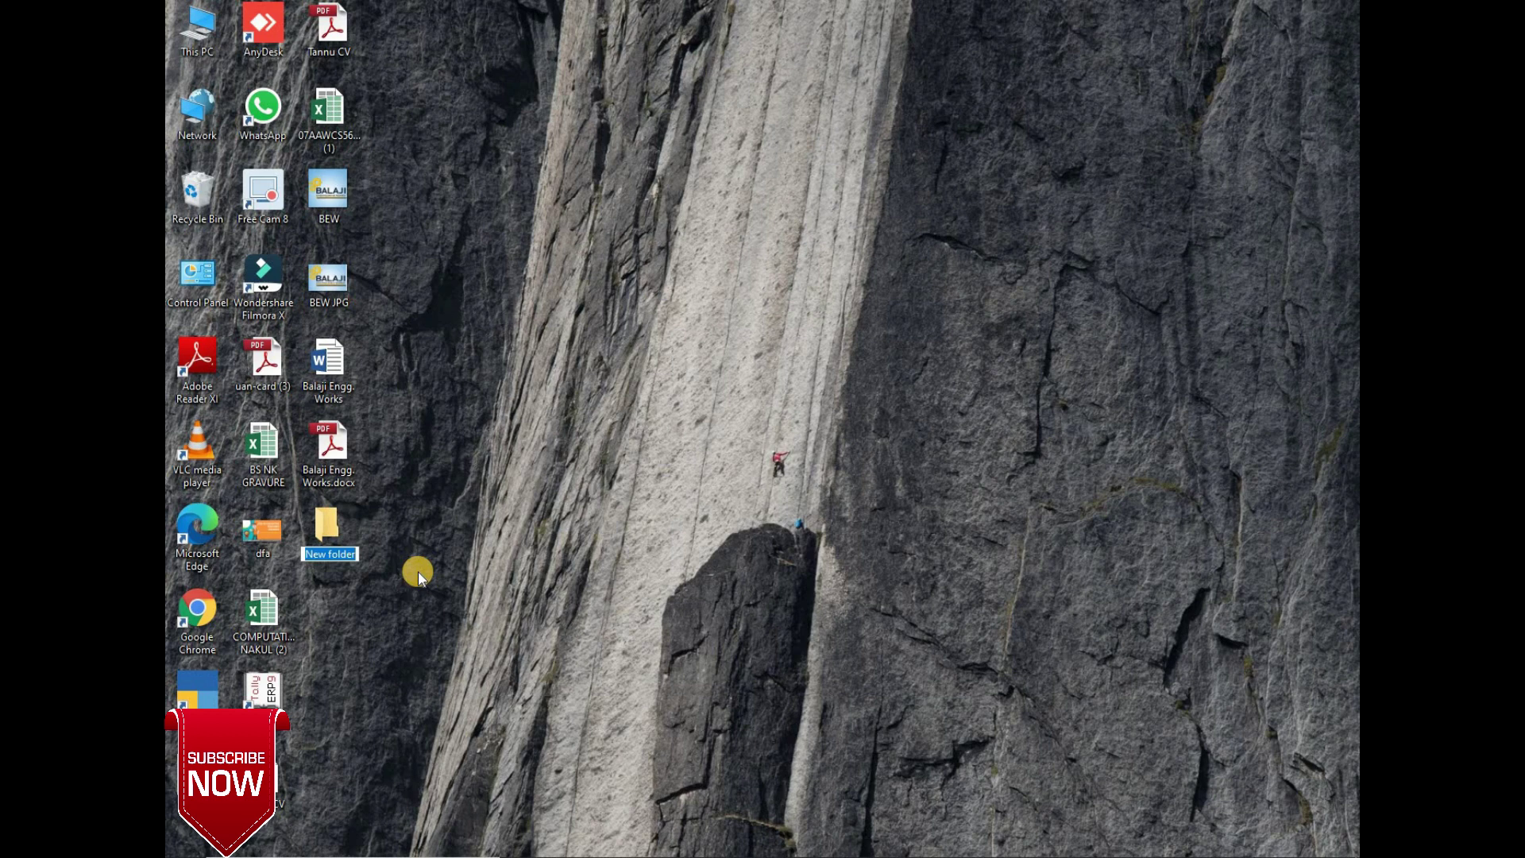
type("SMRS")
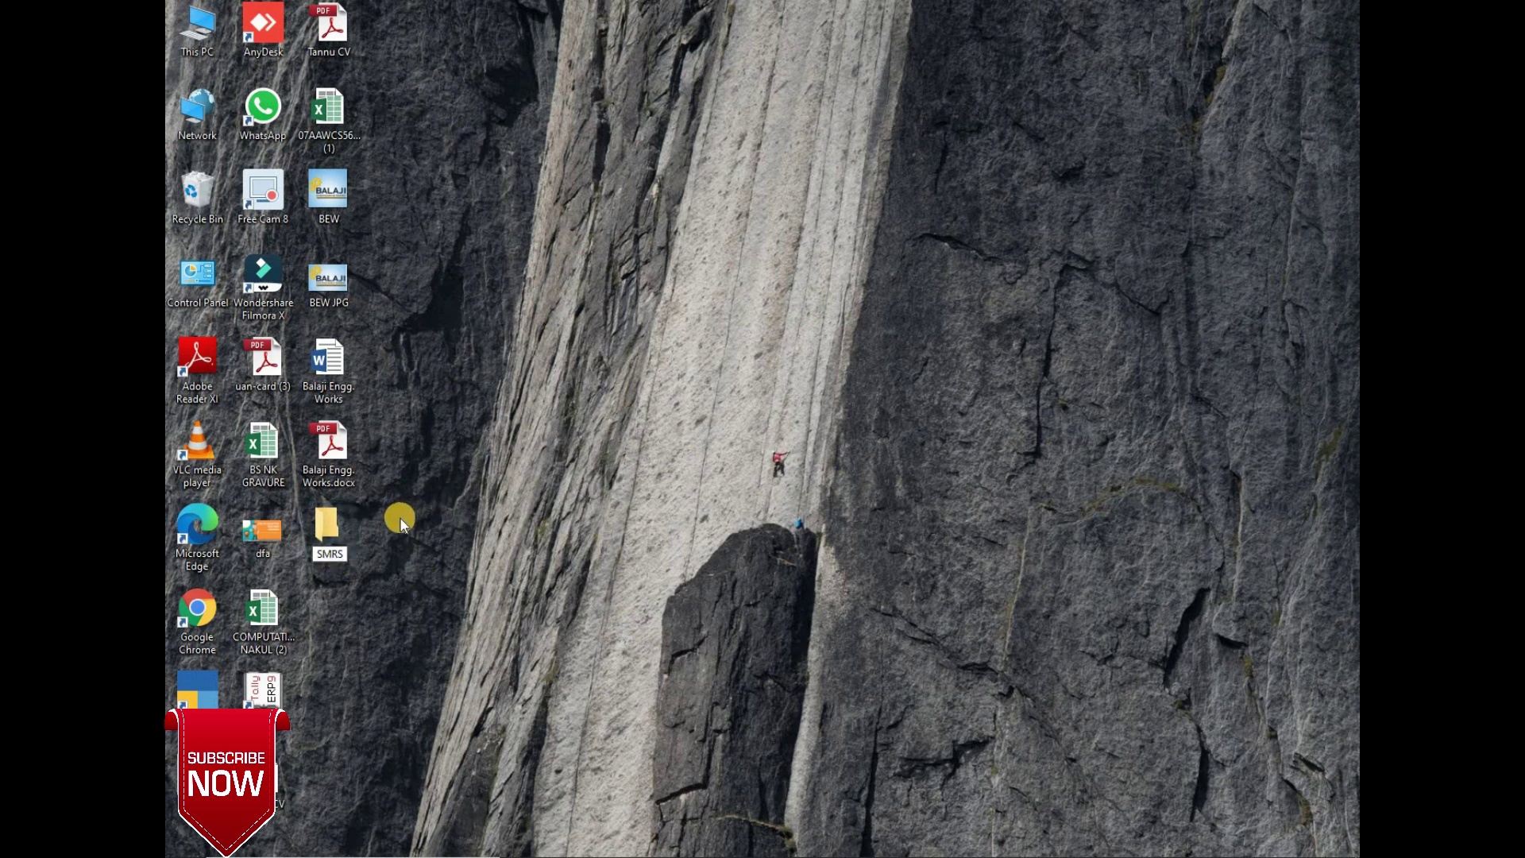
Open the SMRS folder on the desktop in a maximised window and copy its full path
double_click(323, 536)
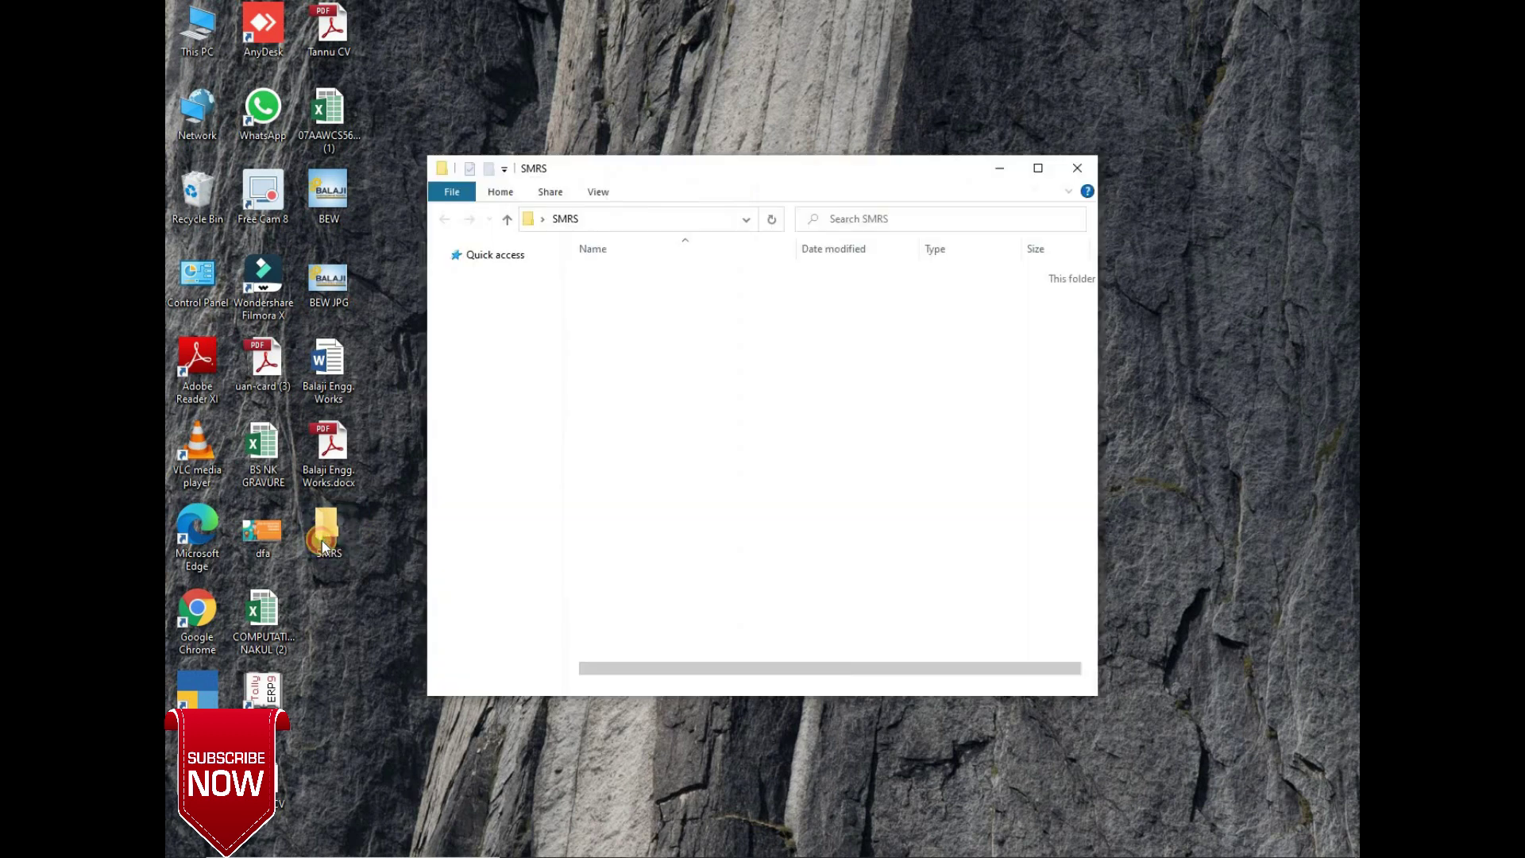
left_click(1036, 170)
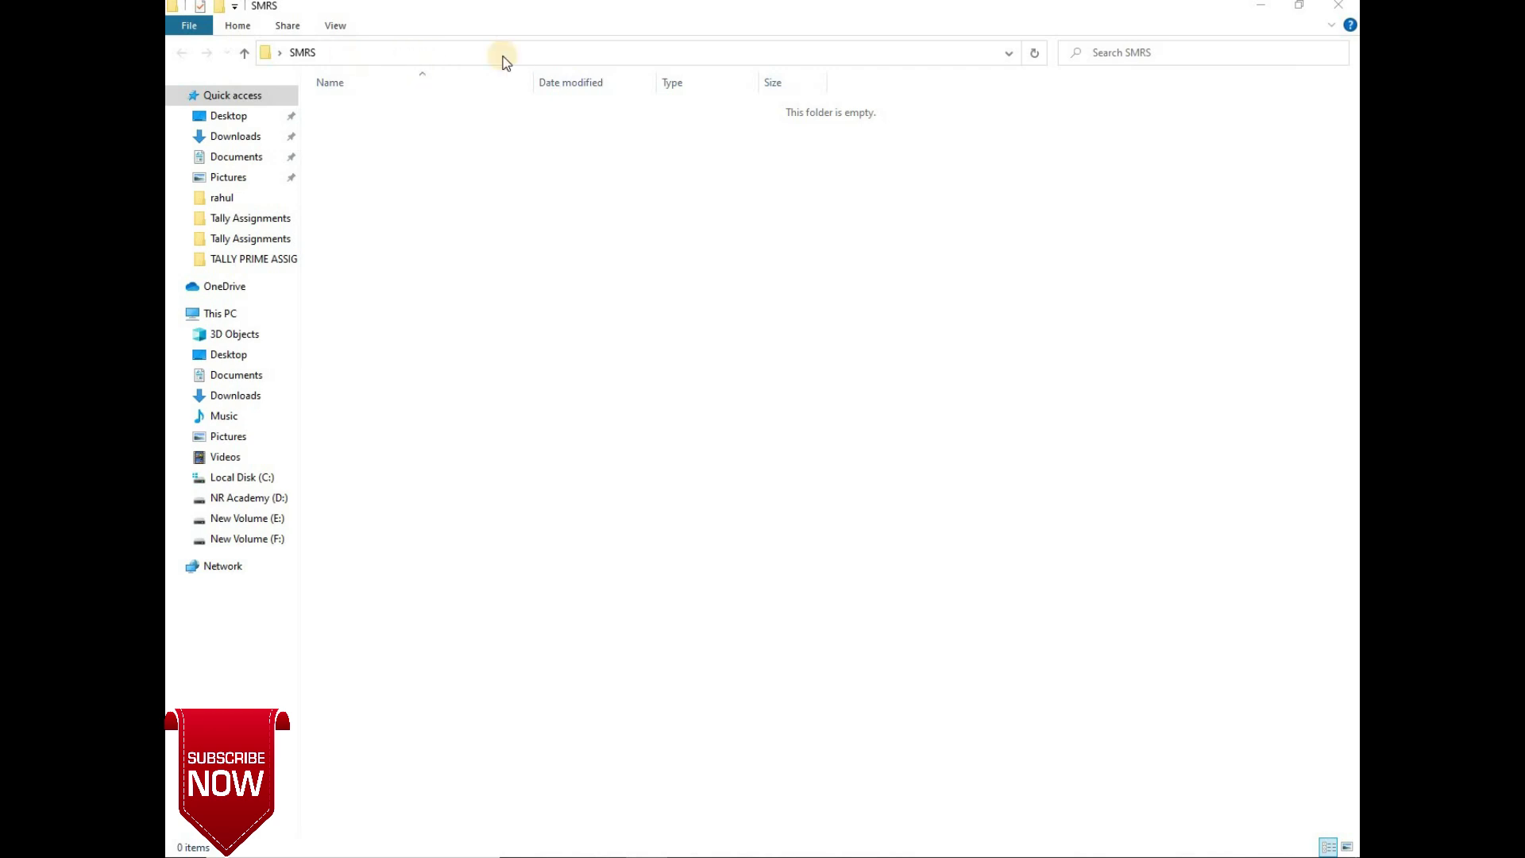
left_click(738, 57)
key("ctrl+c")
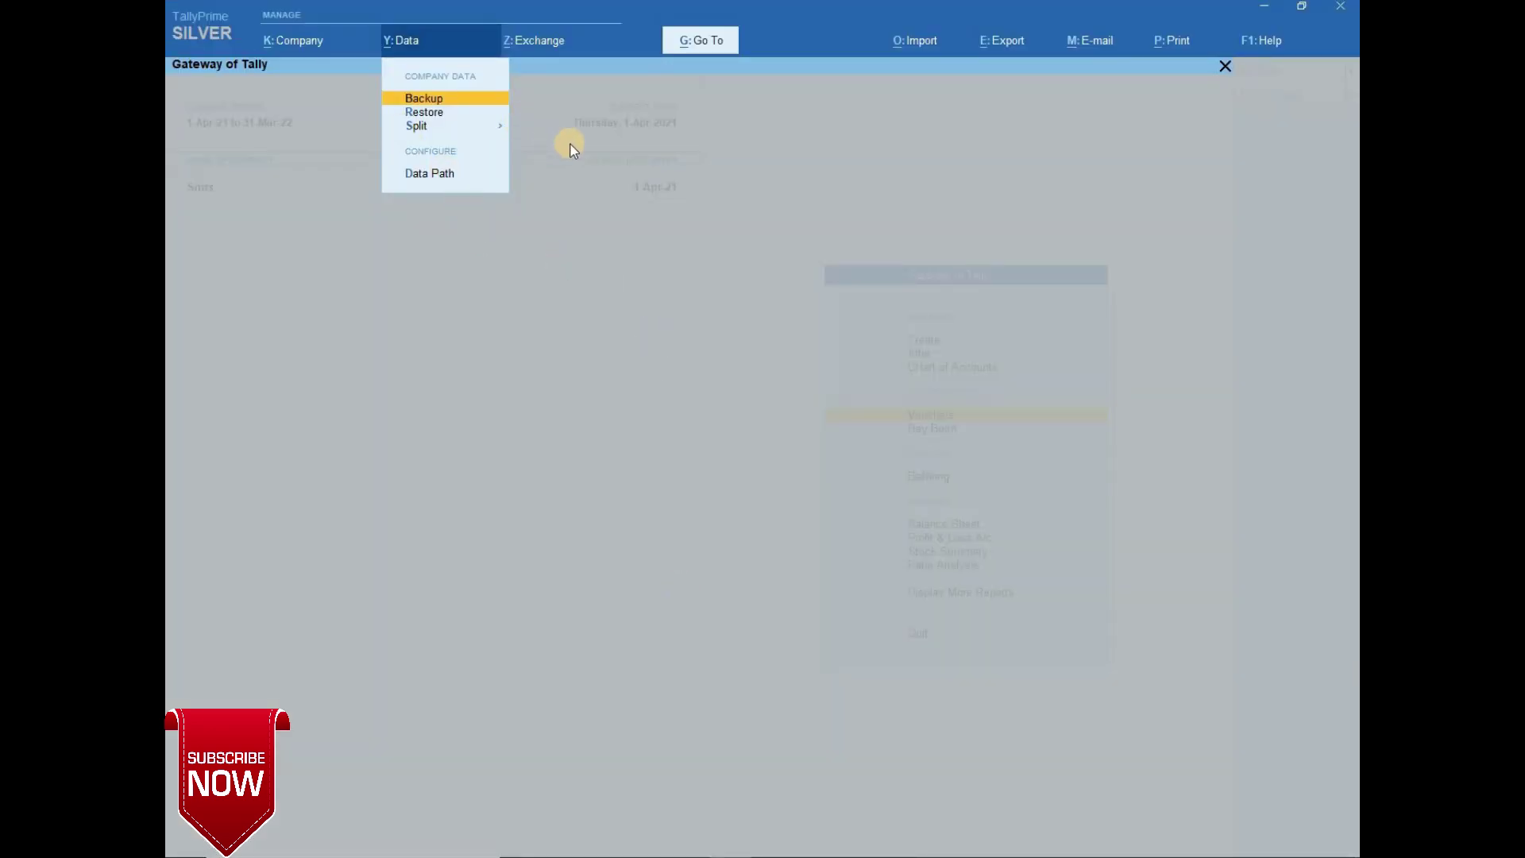
Start a company backup in TallyPrime and set the backup destination path to C:\Users\Admin\Desktop\SMRS
key("Return")
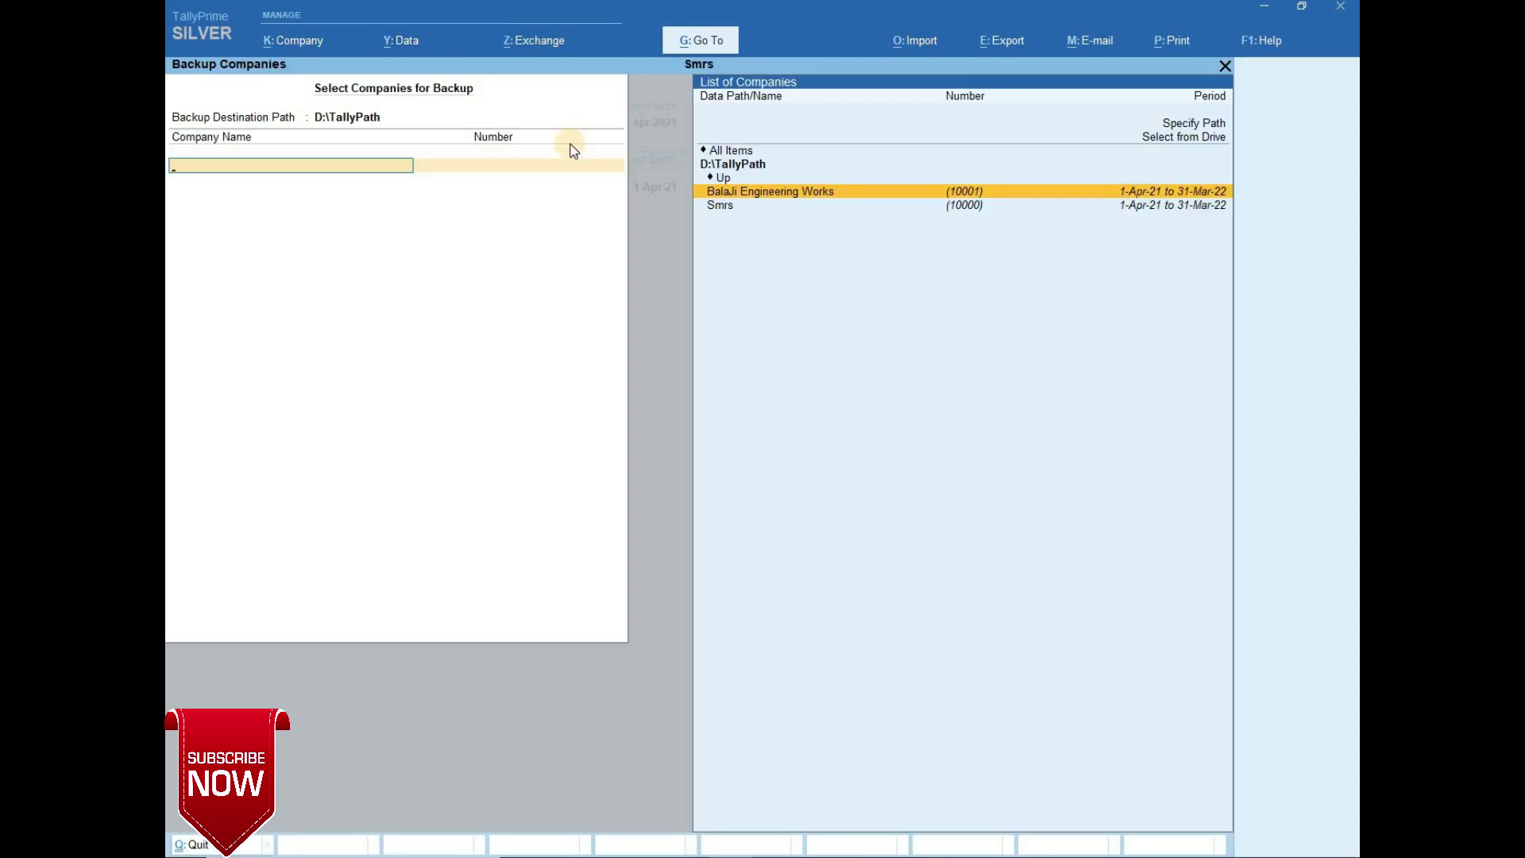
key("BackSpace")
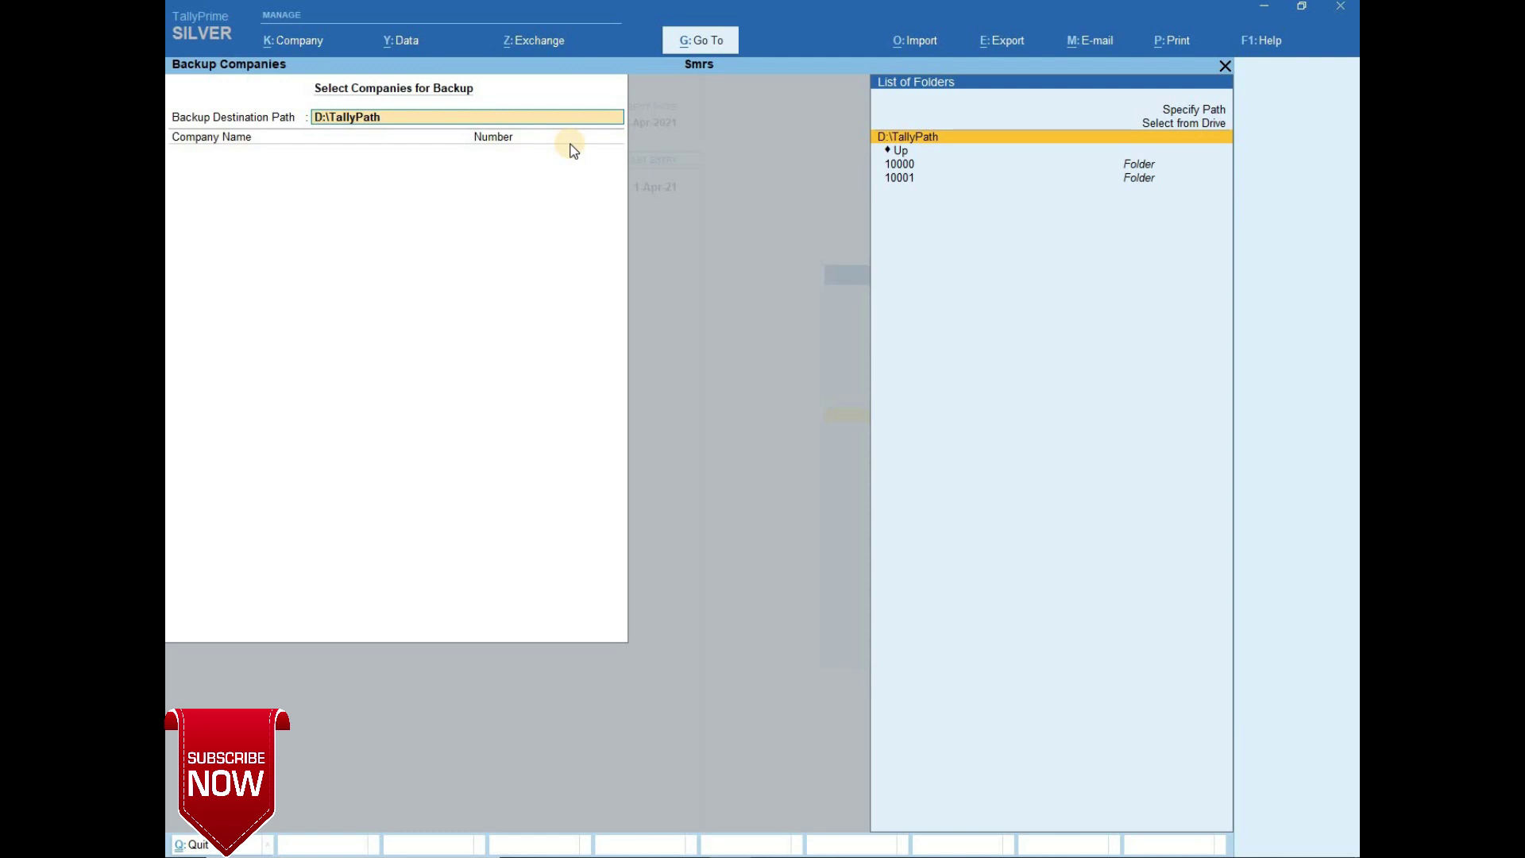
key("BackSpace")
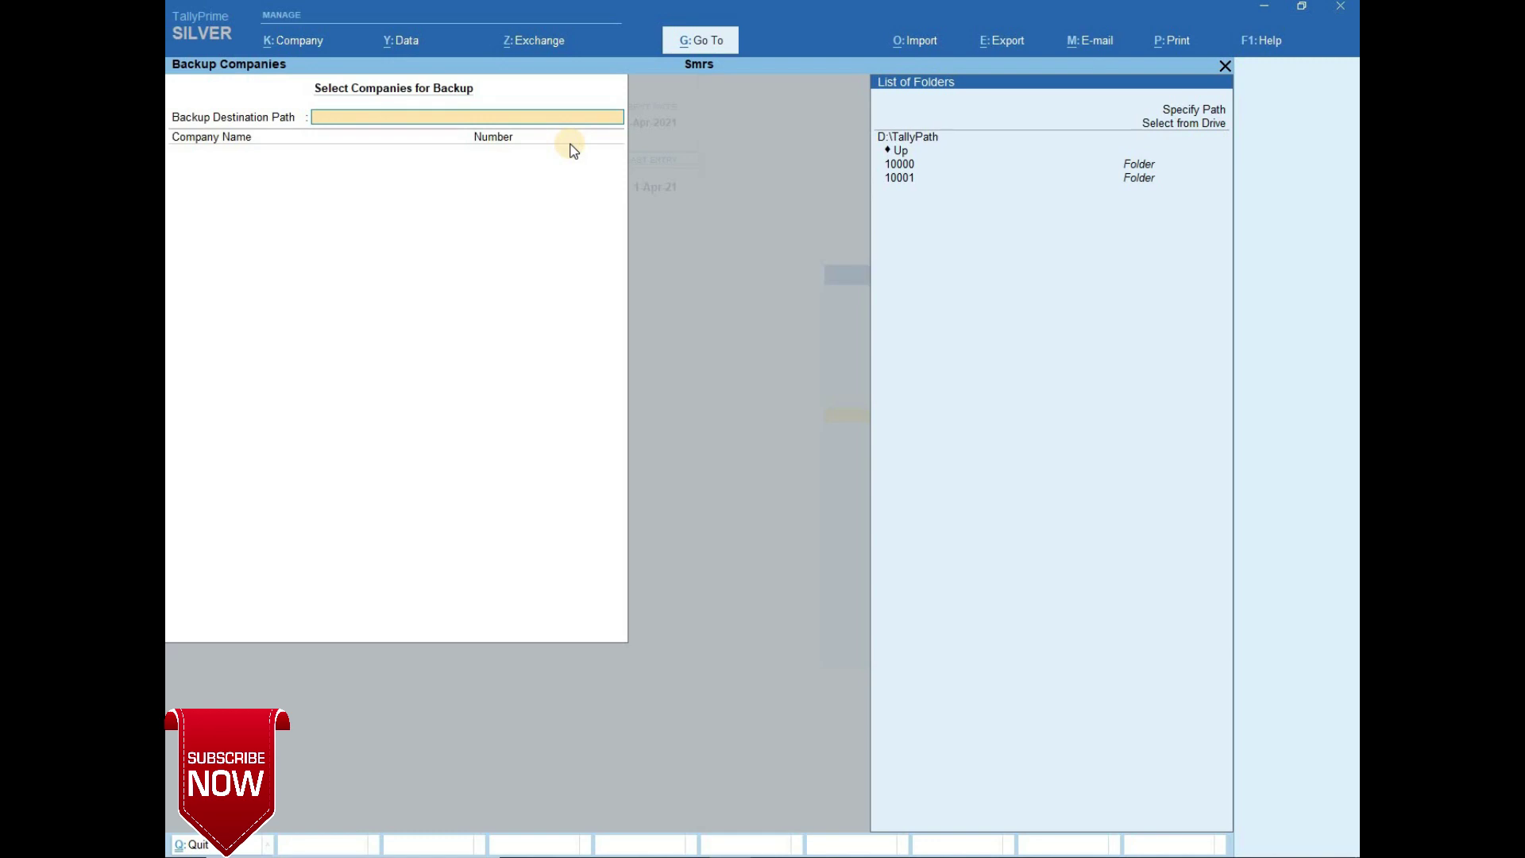
key("ctrl+v")
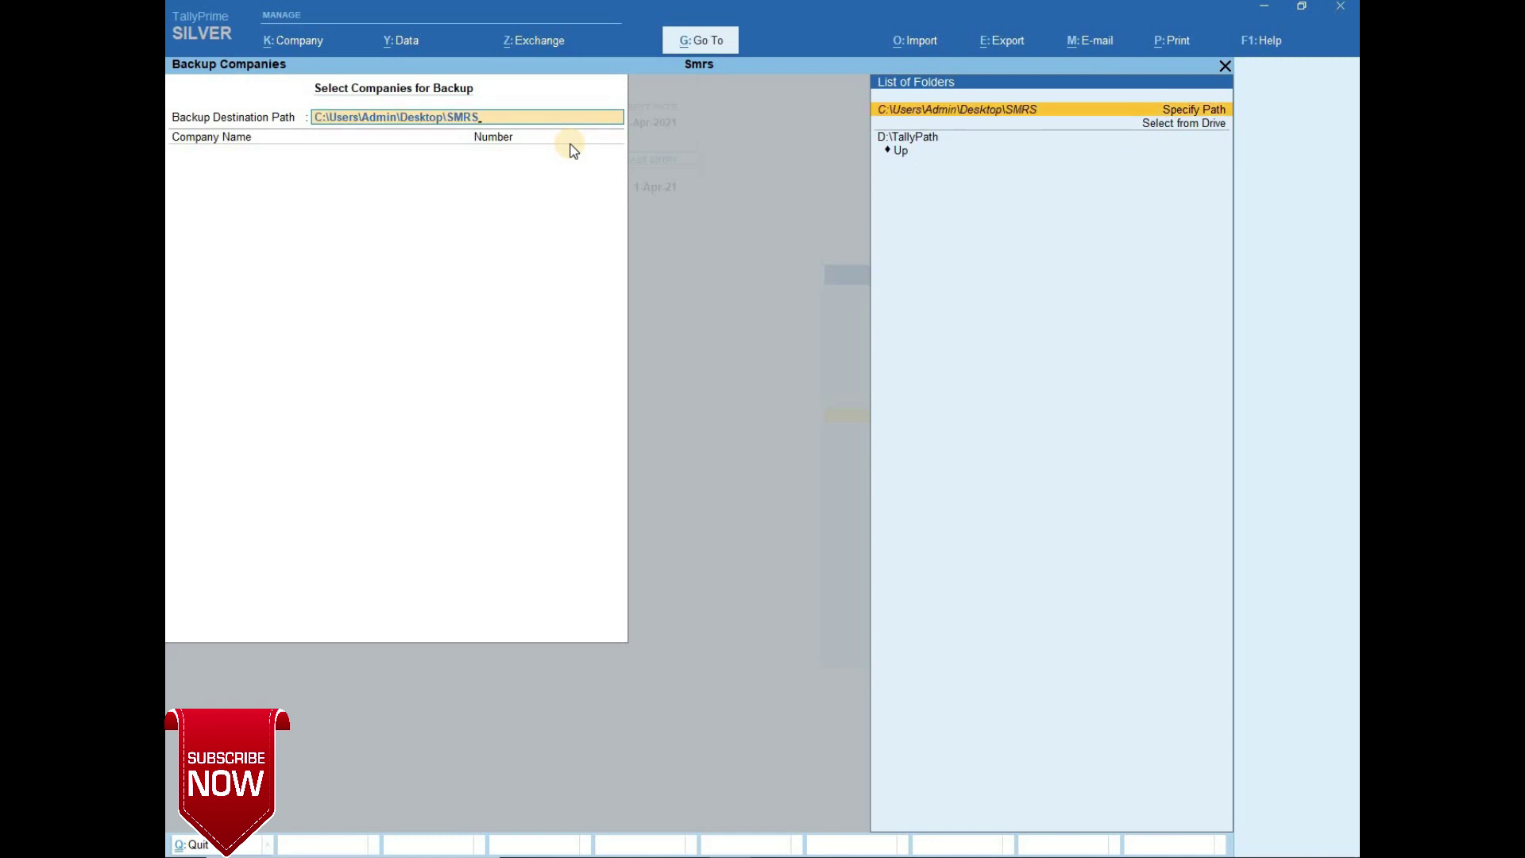
key("Return")
key("Return")
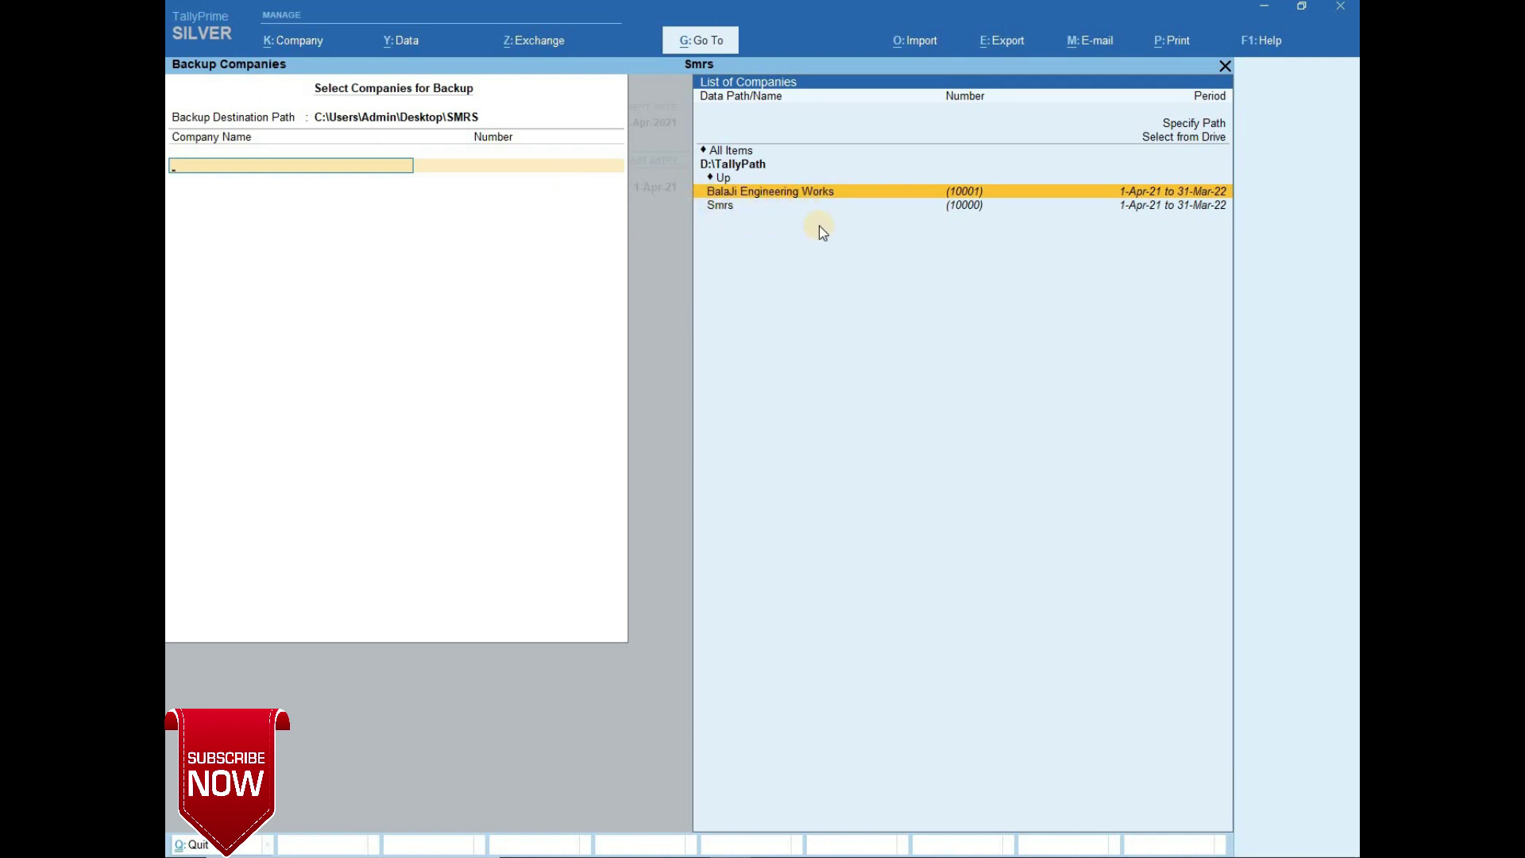
Choose only the company Smrs (10000) for the backup, end the company list and run the backup
key("Down")
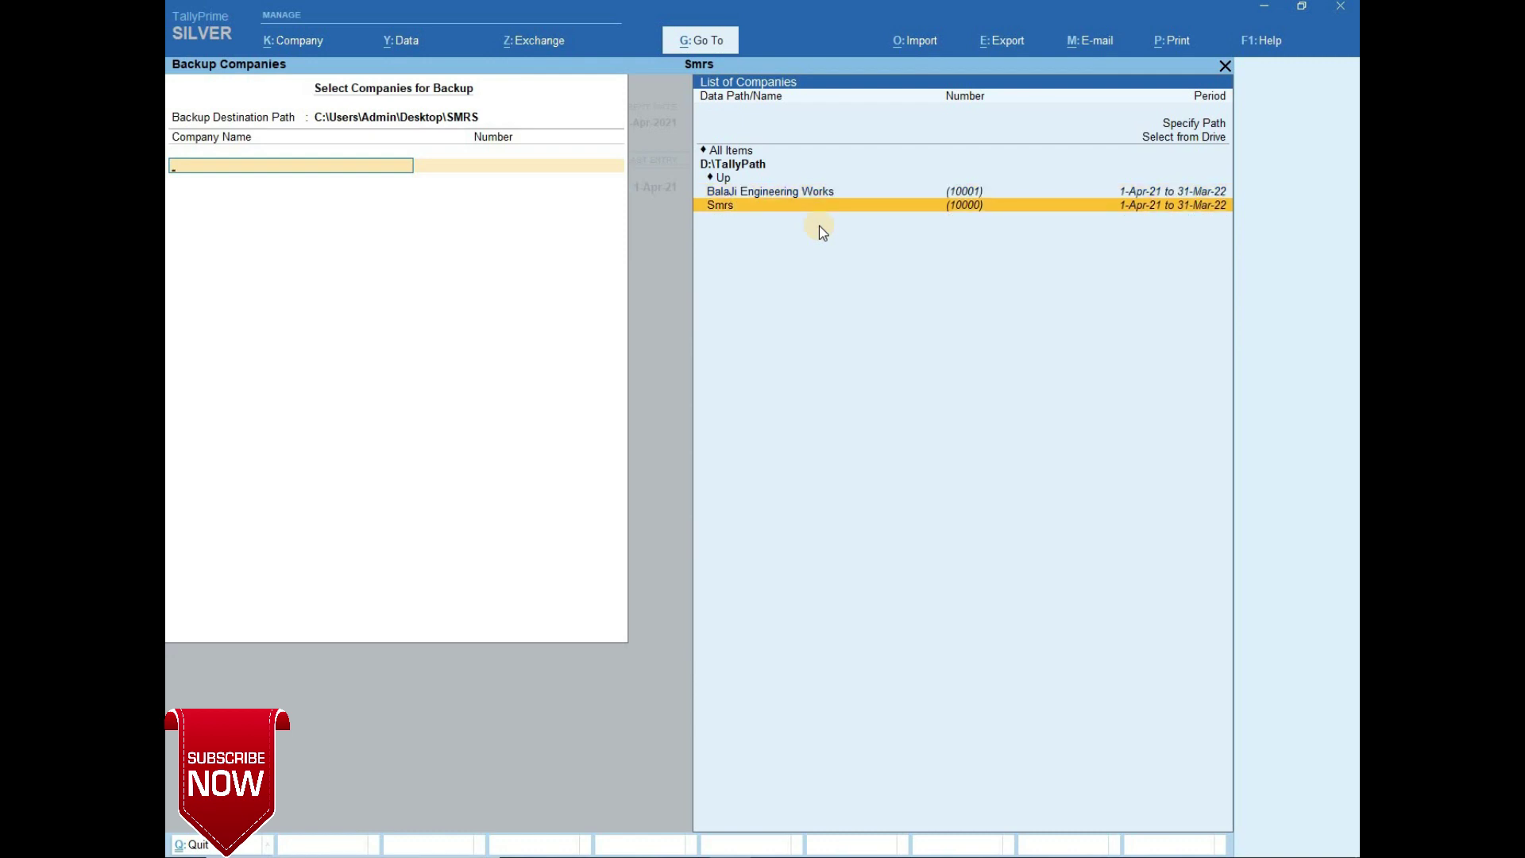
key("Return")
key("Up")
key("Up")
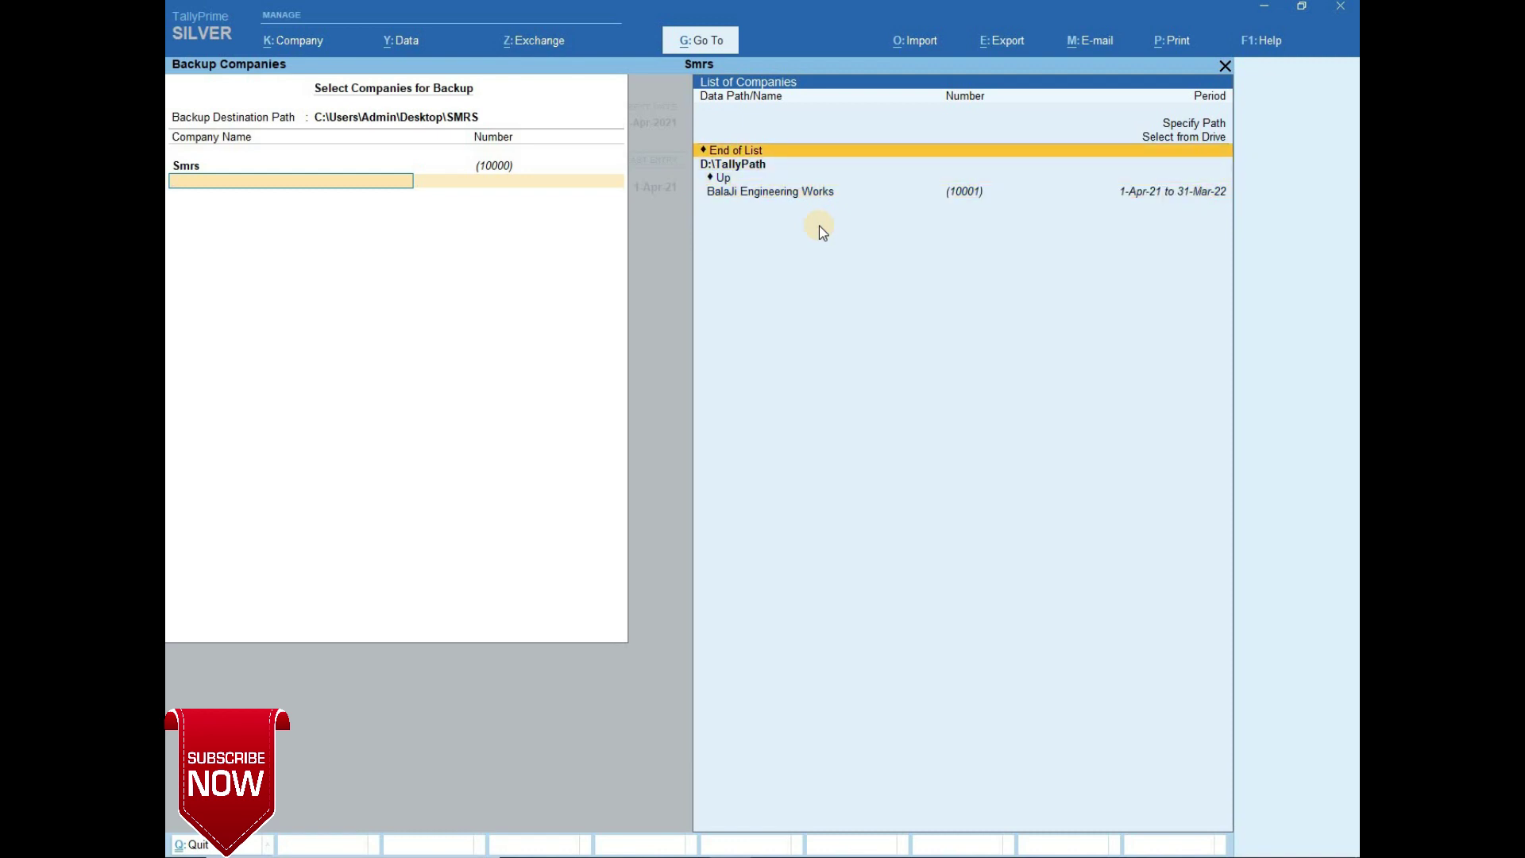
key("Return")
key("Return")
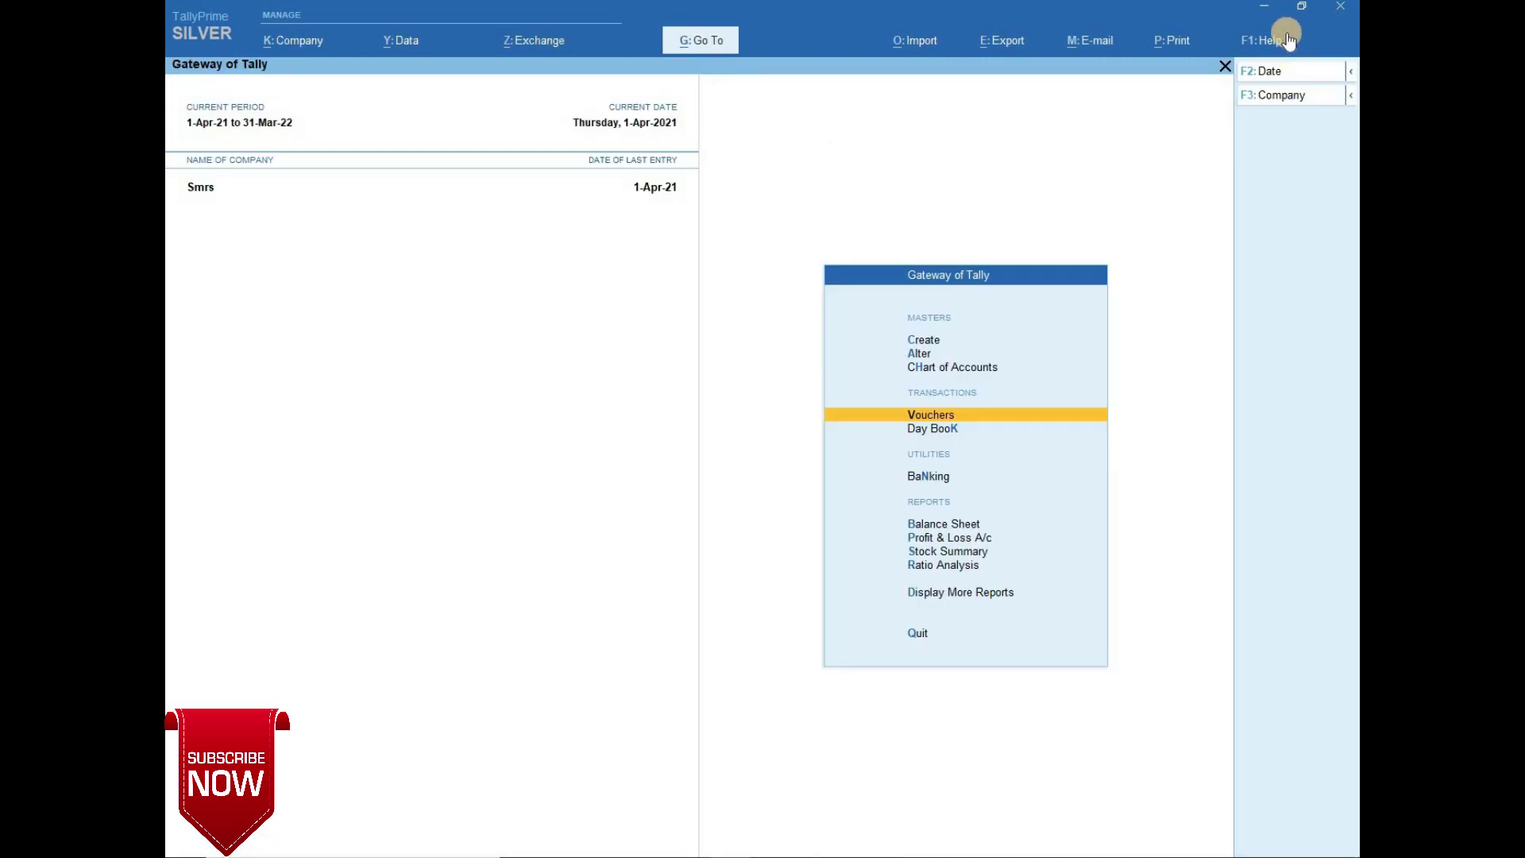
Check the SMRS folder on the desktop for the backup file that was created
left_click(1266, 11)
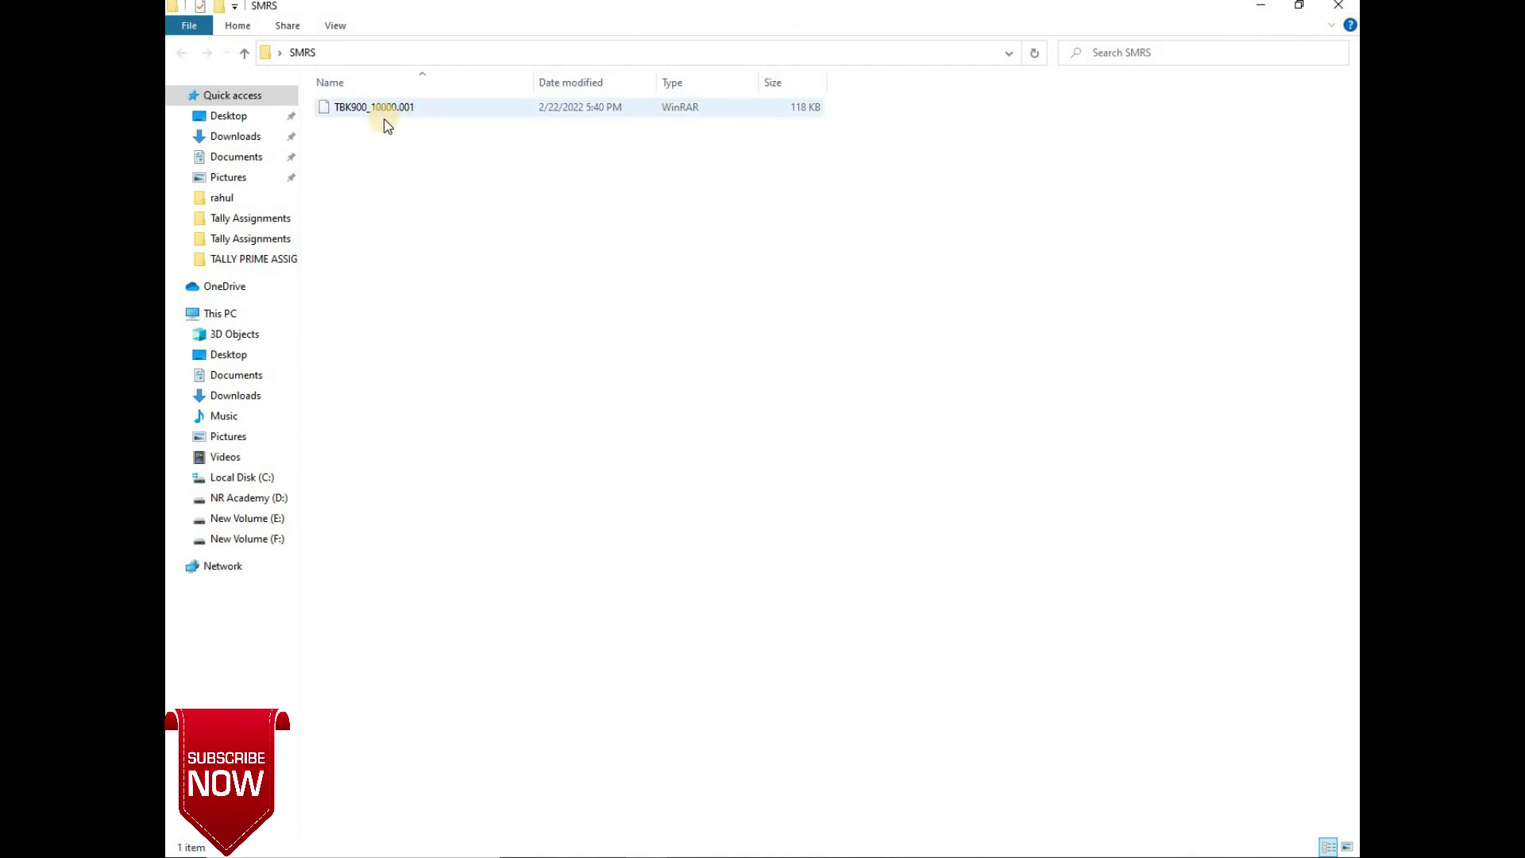
left_click(1338, 5)
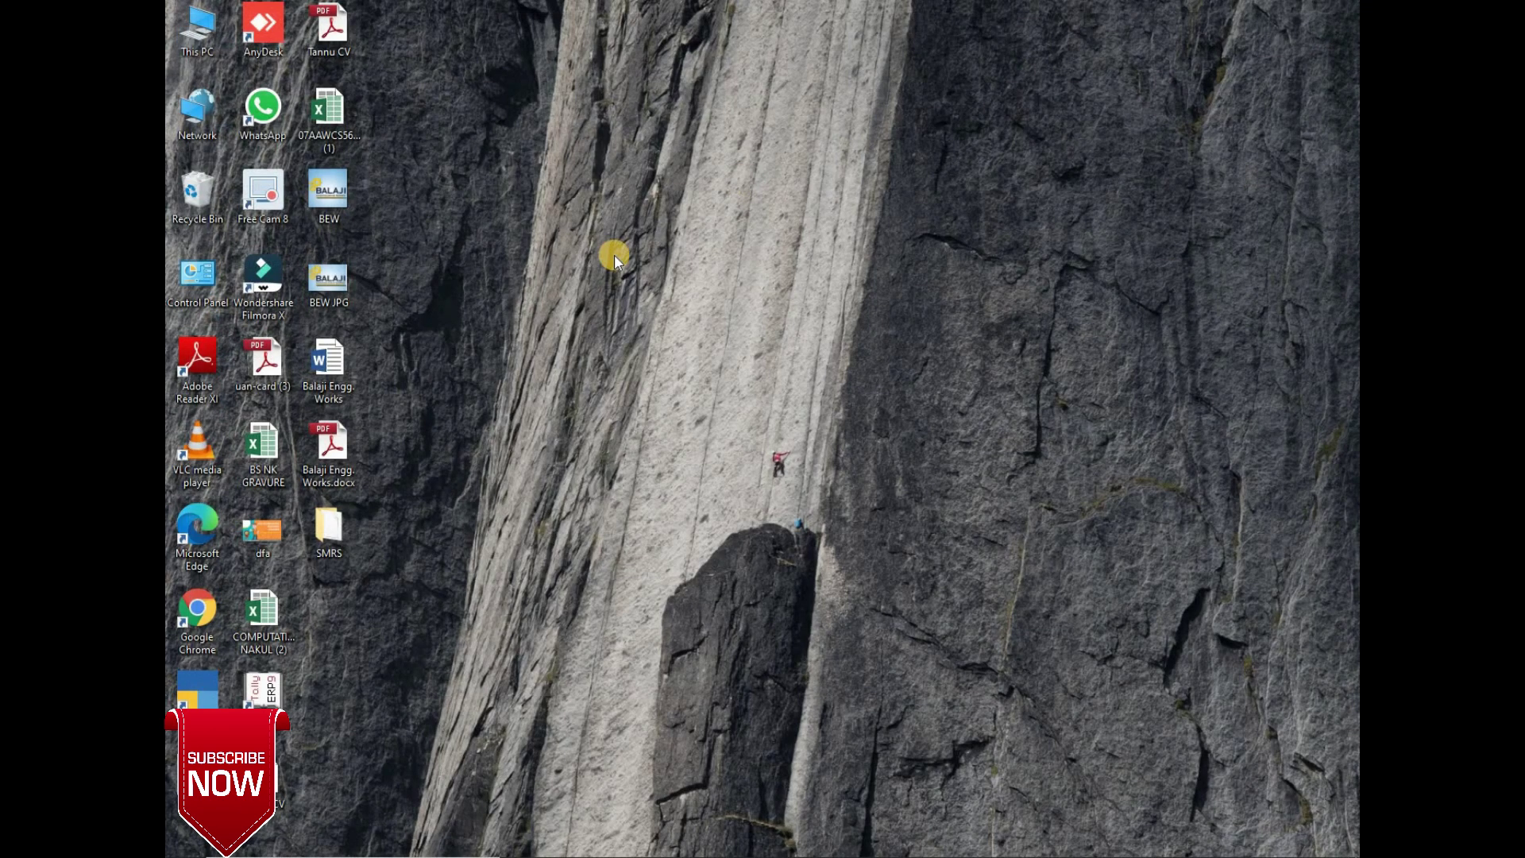
double_click(329, 527)
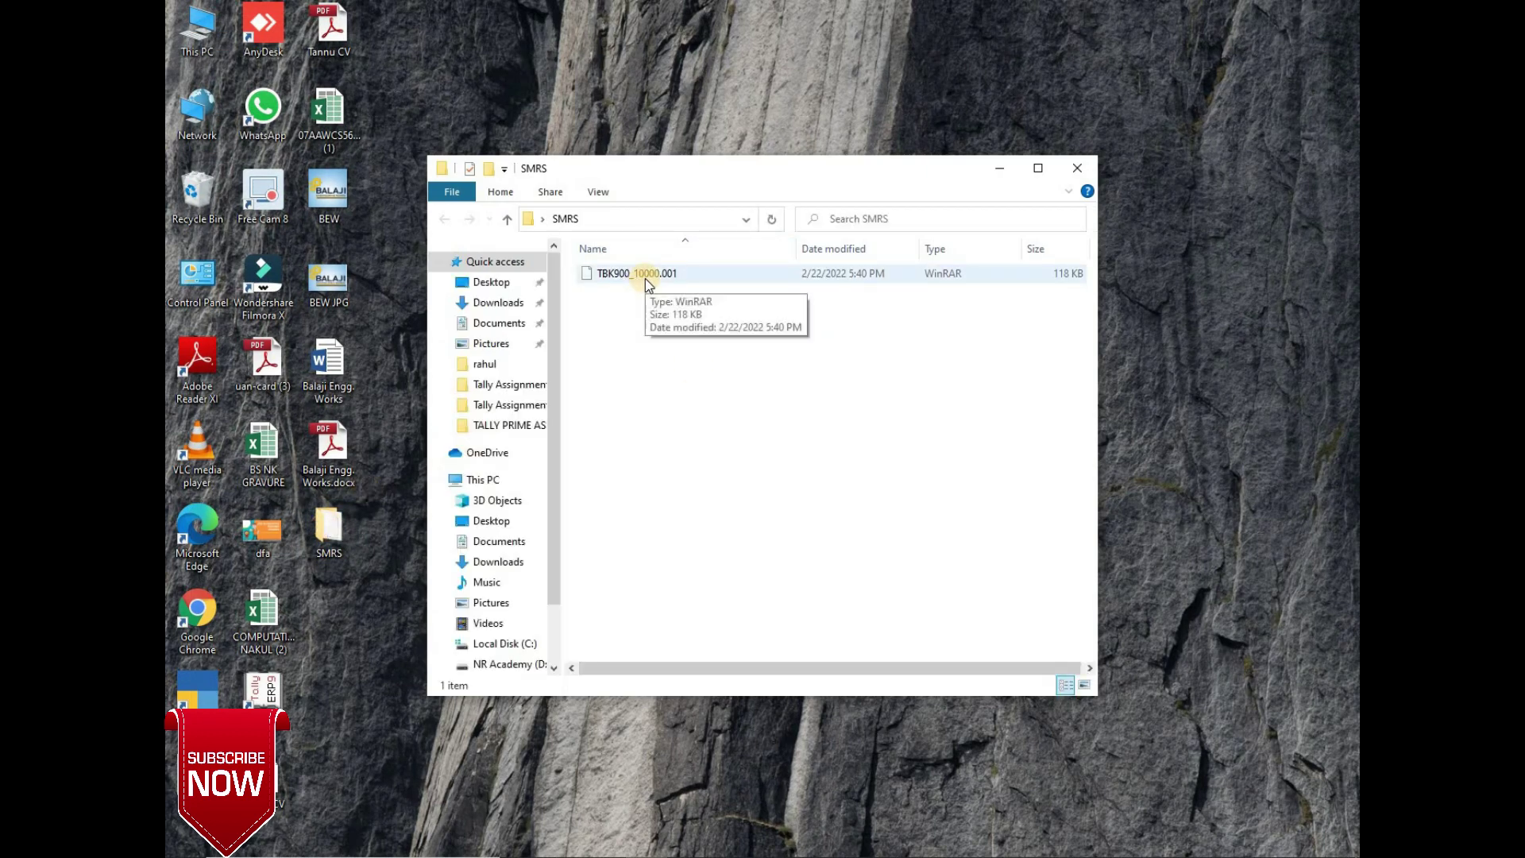
left_click(1038, 168)
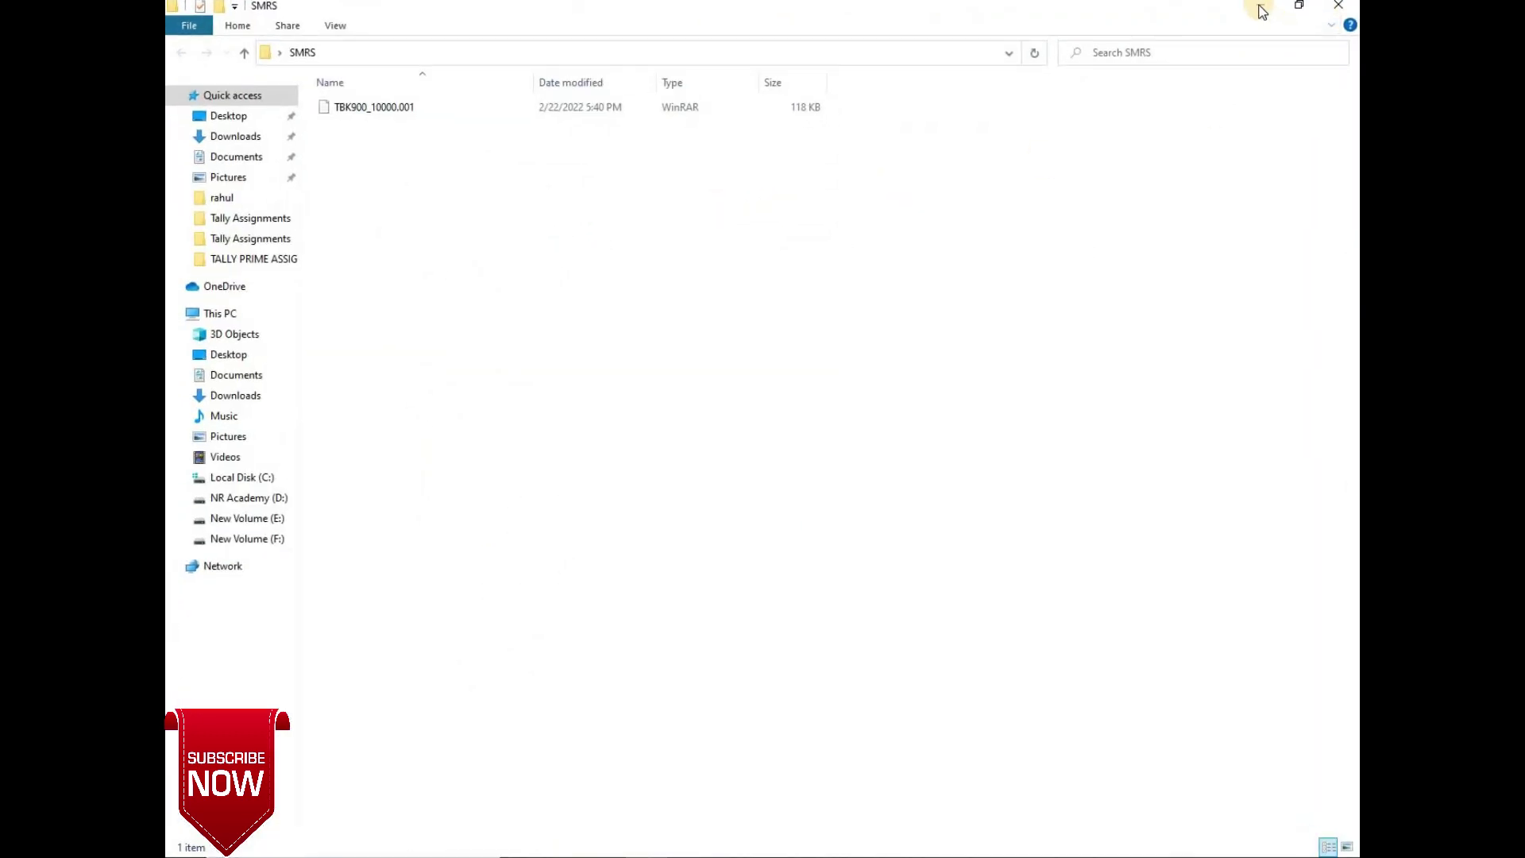
left_click(1268, 6)
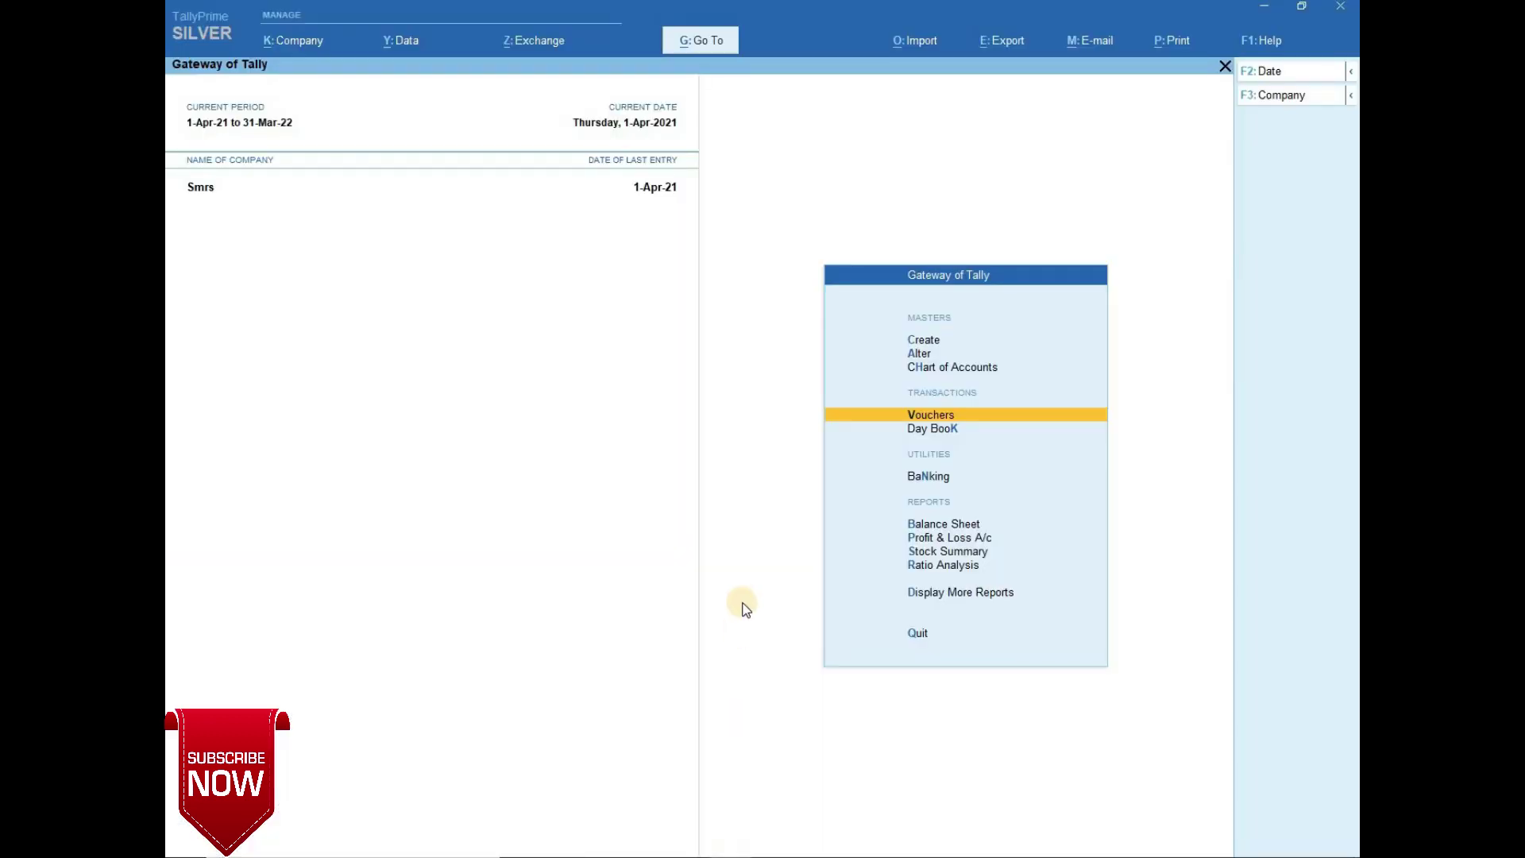
Review the Day Book vouchers of the company Smrs in TallyPrime, then return to the Gateway of Tally
key("Down")
key("Down")
key("Down")
key("Up")
key("Up")
key("Up")
key("Up")
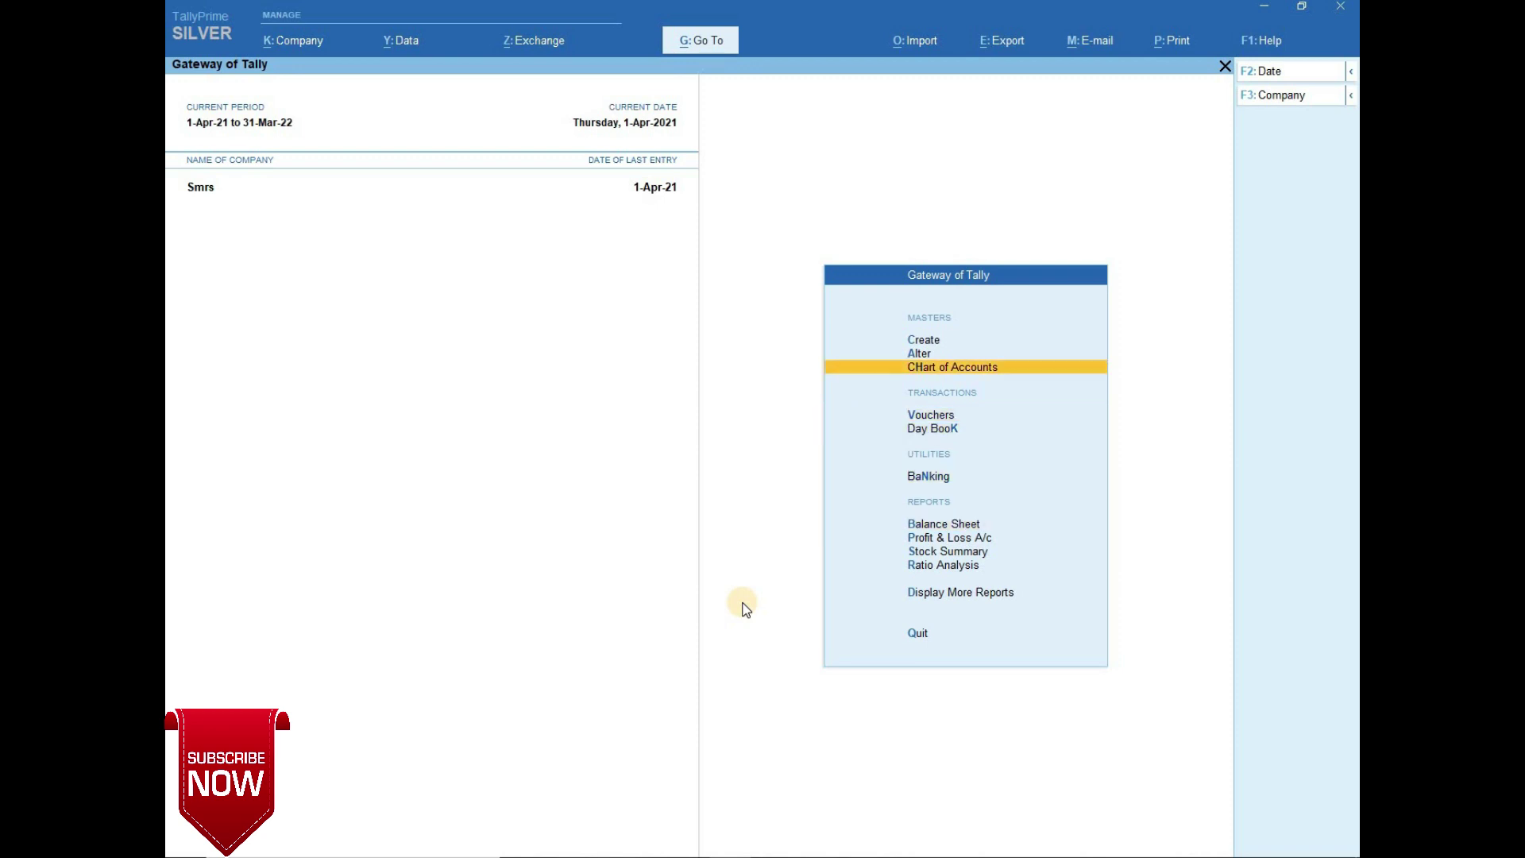
key("Down")
key("Down")
key("Return")
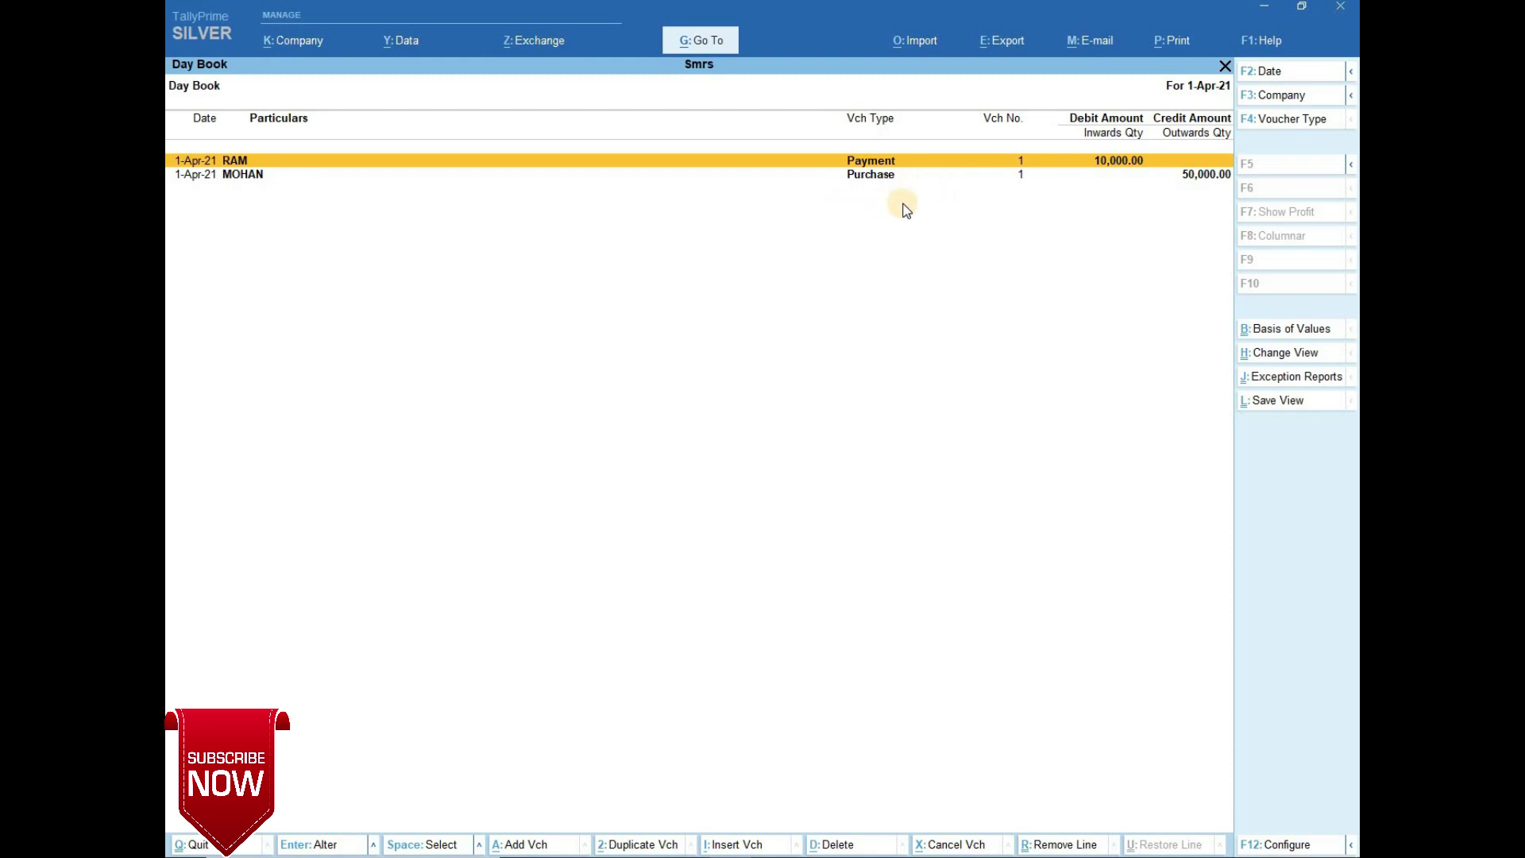
key("Escape")
key("Home")
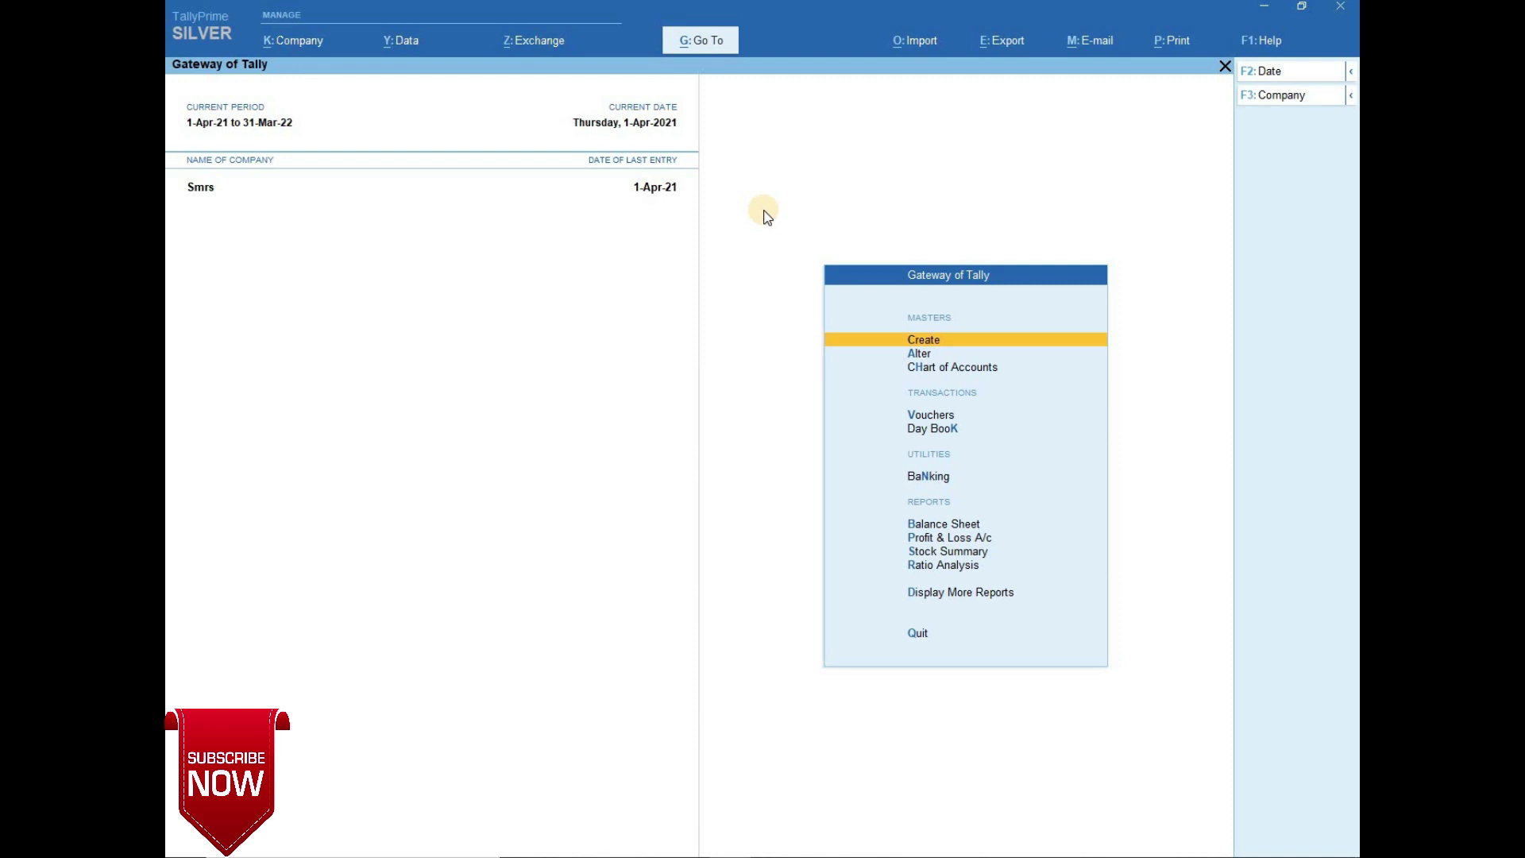
Open the company Smrs for alteration and delete the company, confirming the deletion
key("alt")
key("alt+k")
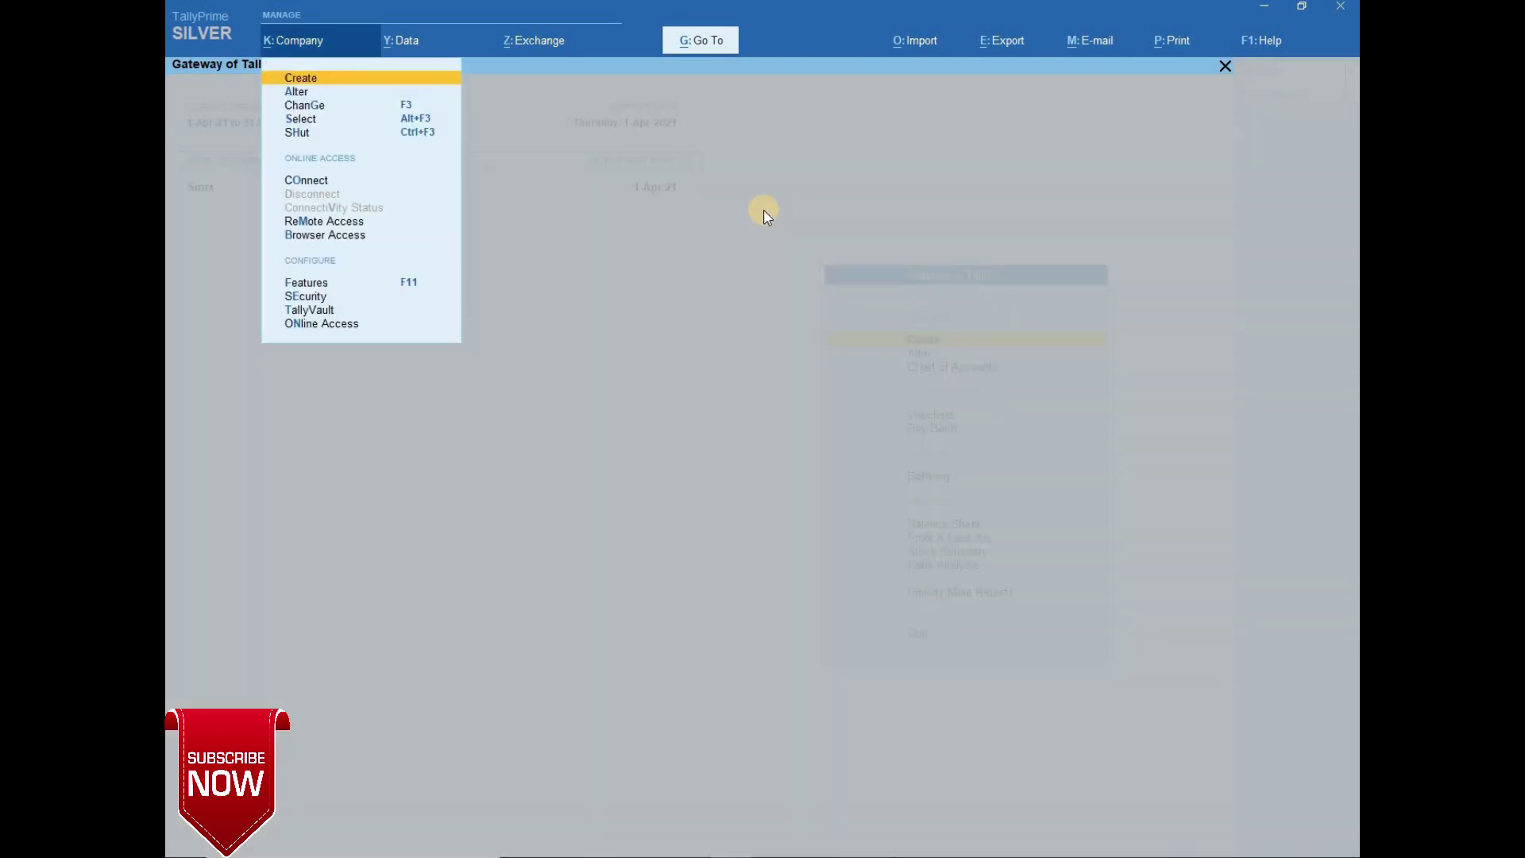
key("Down")
key("Return")
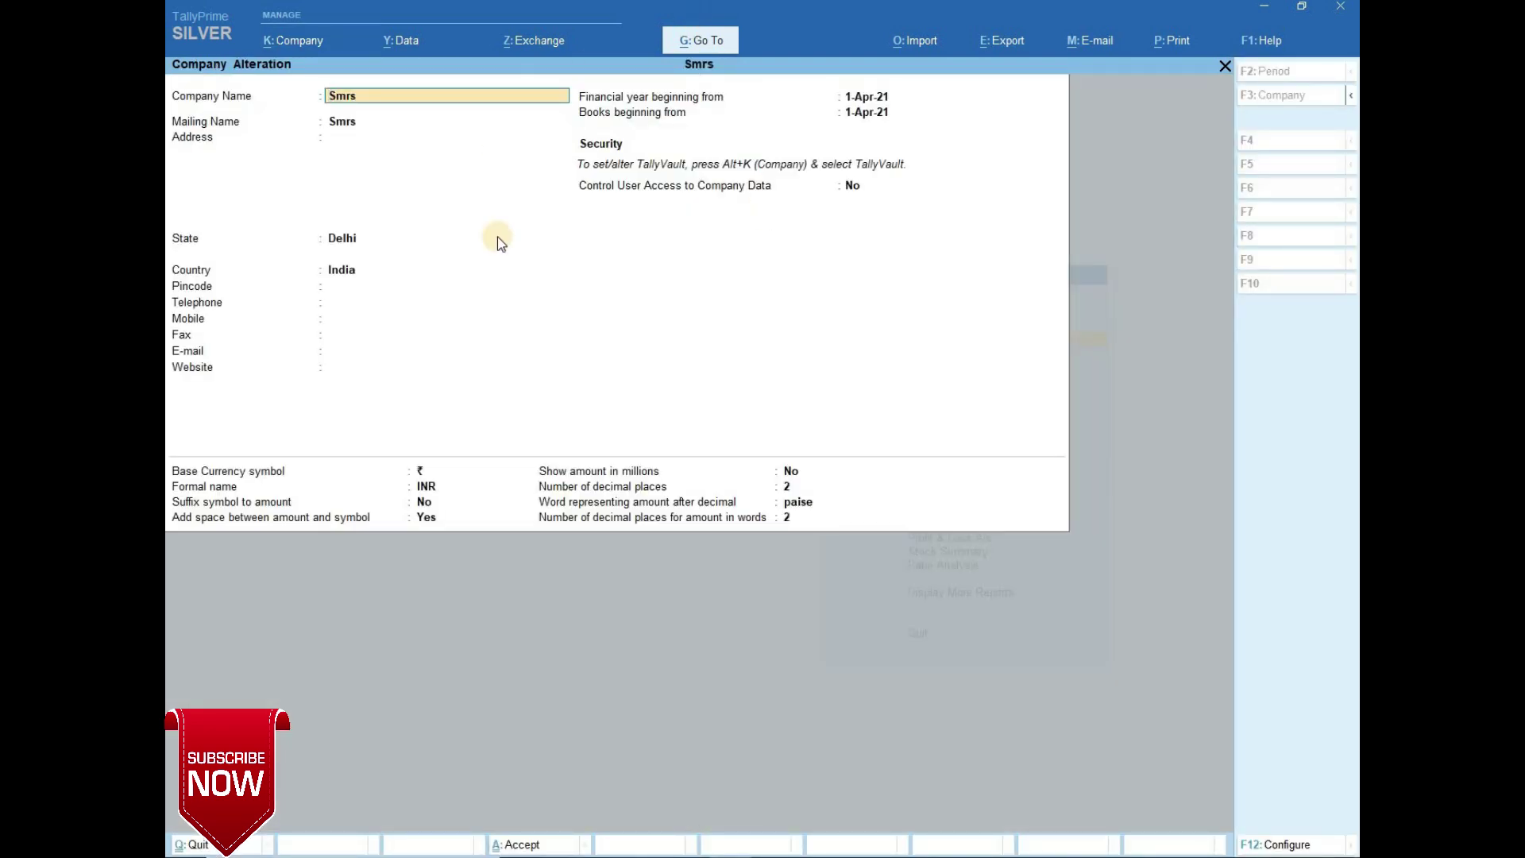
key("ctrl")
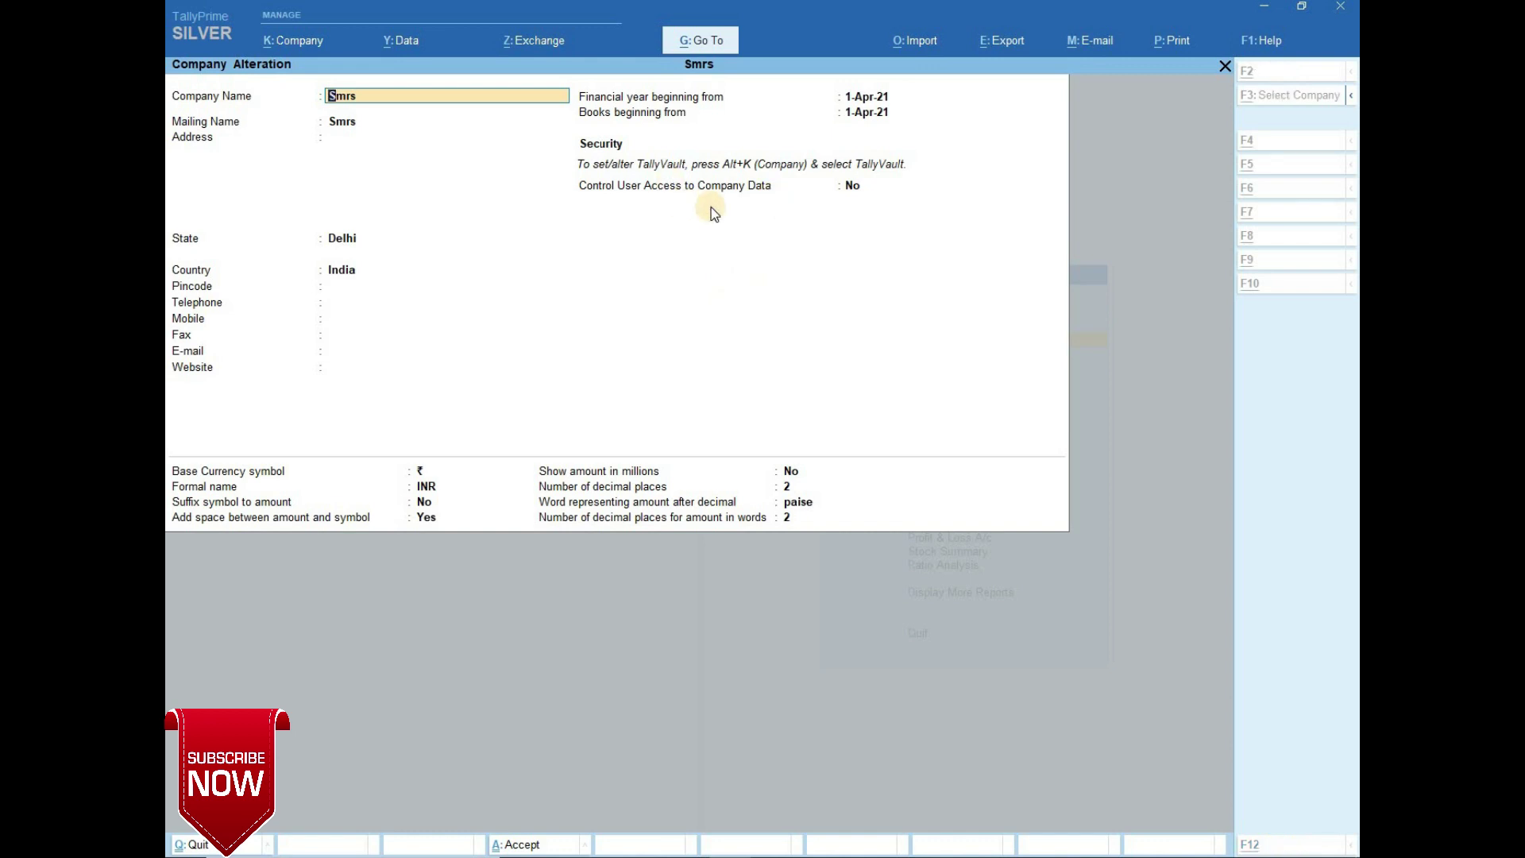
key("F3")
key("y")
key("y")
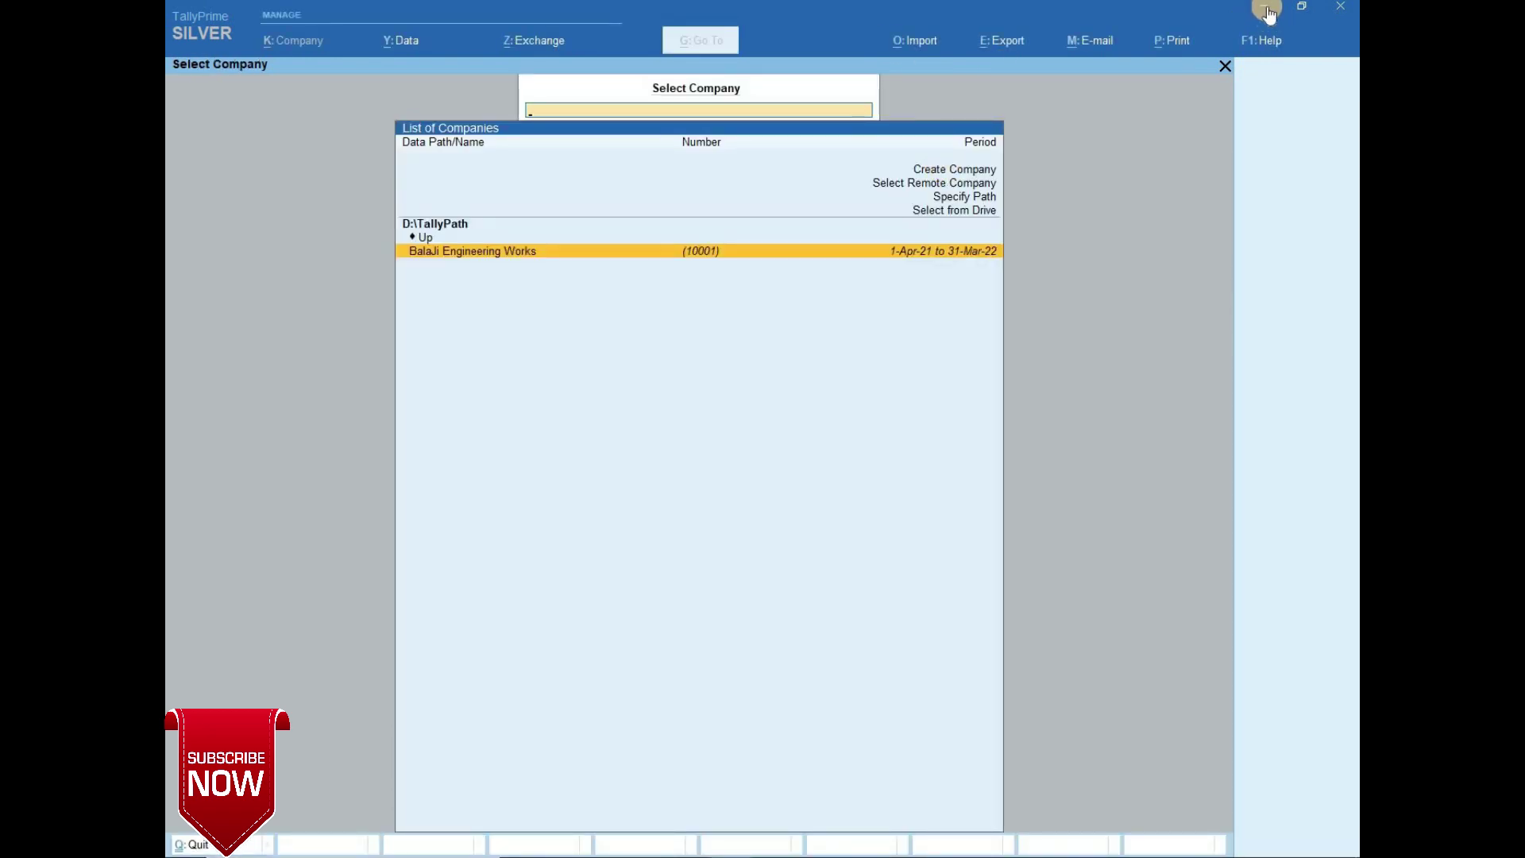
Dismiss the BalaJi Engineering Works login and open the SMRS folder on the desktop in a maximised window
key("Return")
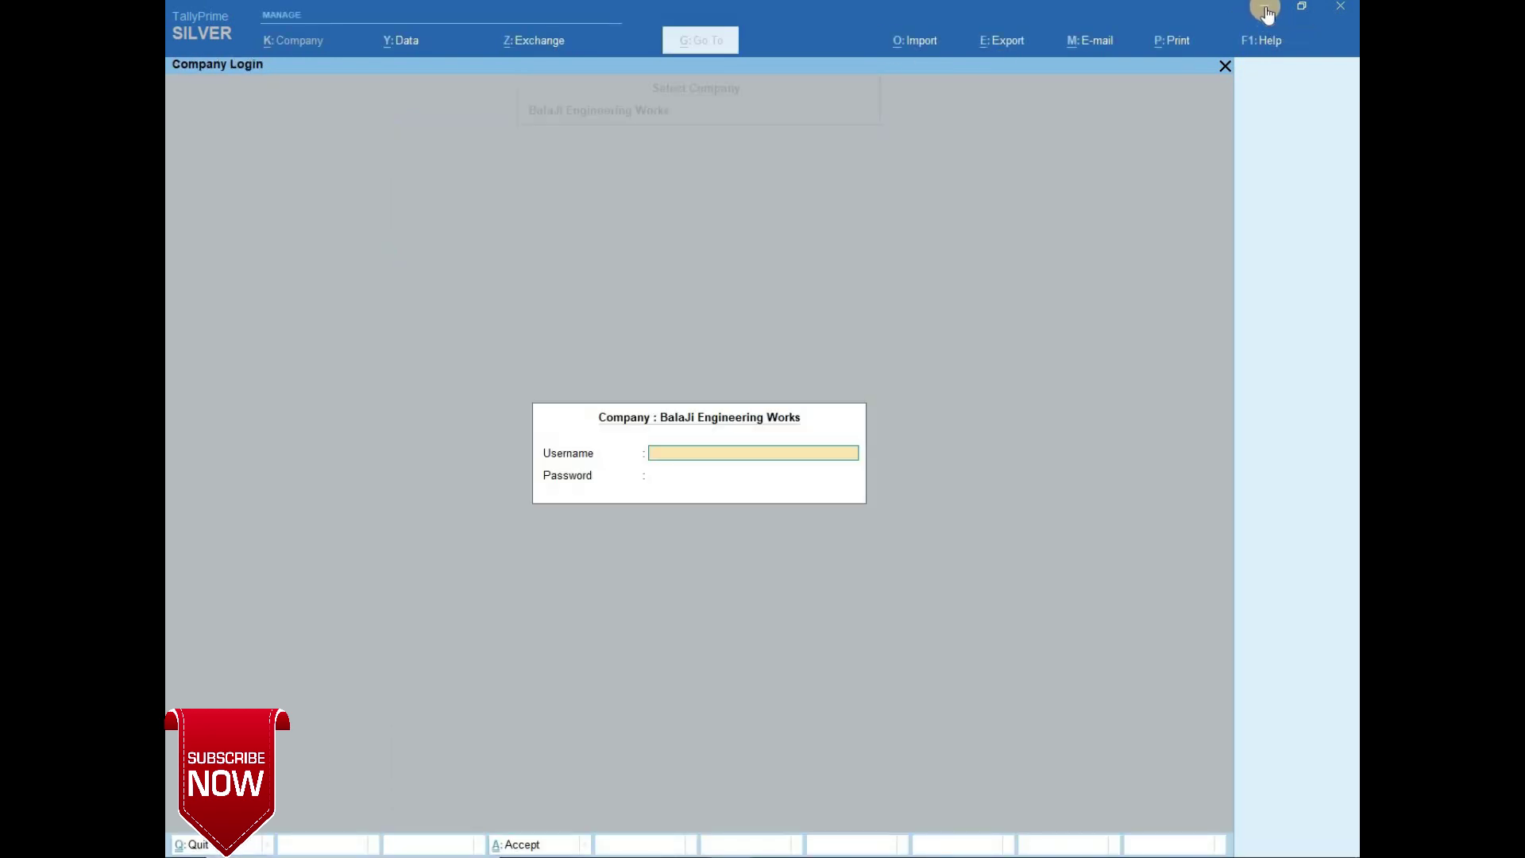
key("Escape")
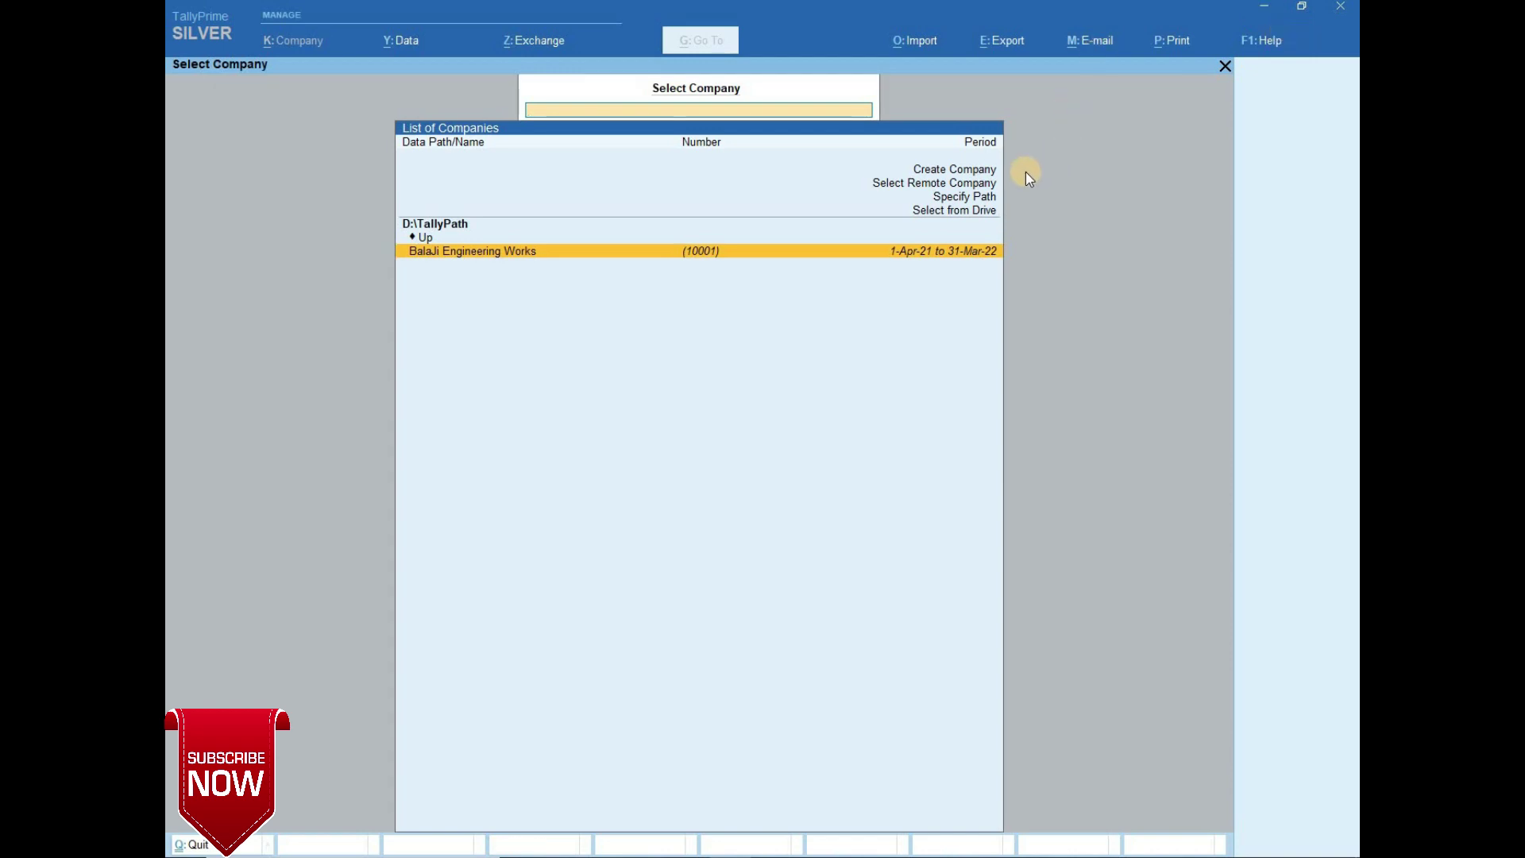
left_click(1263, 8)
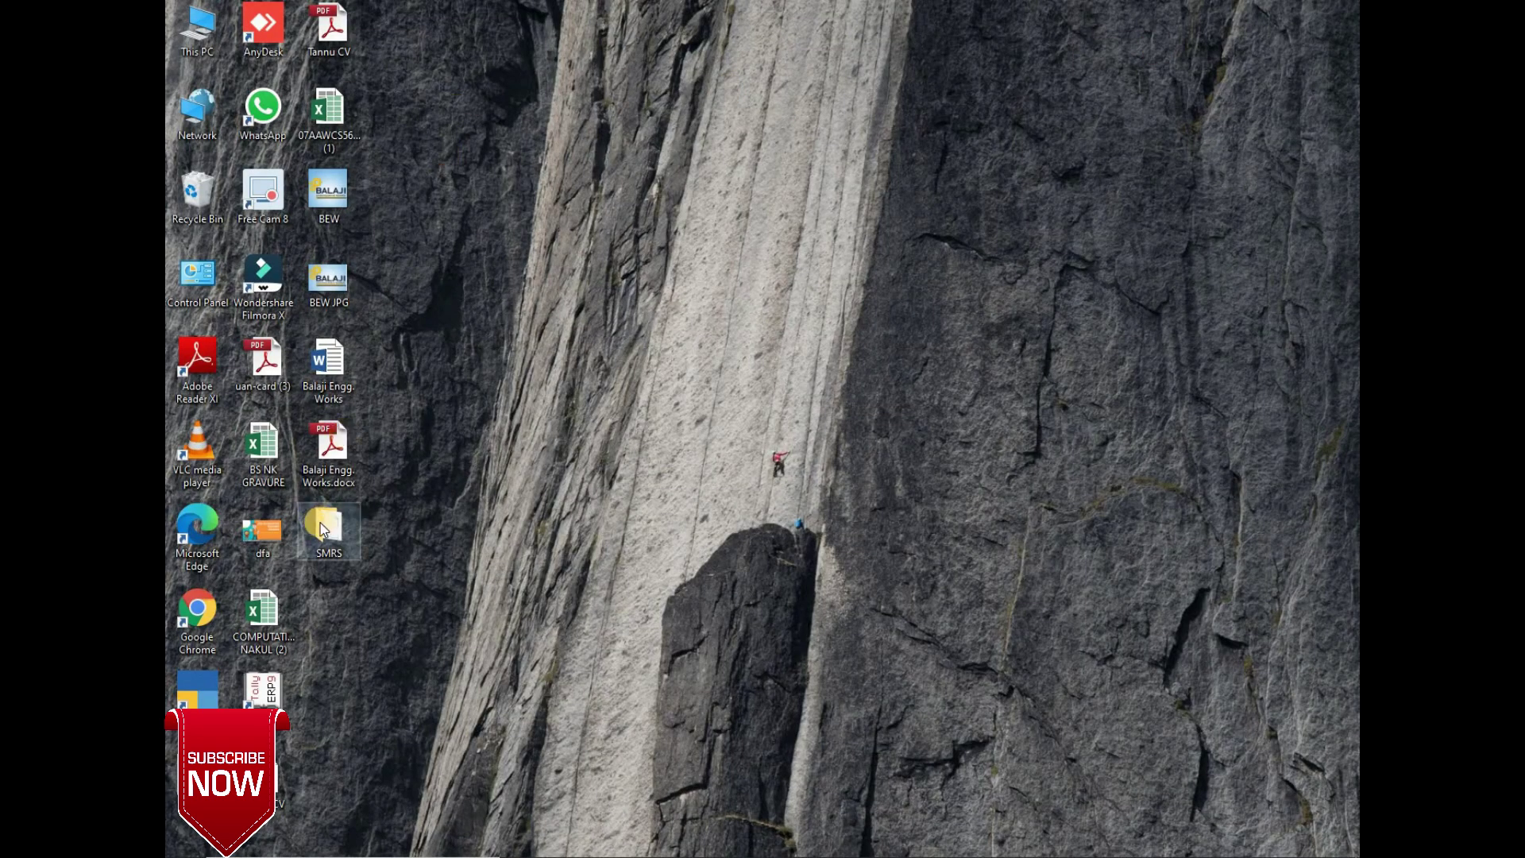
left_click(337, 537)
double_click(338, 537)
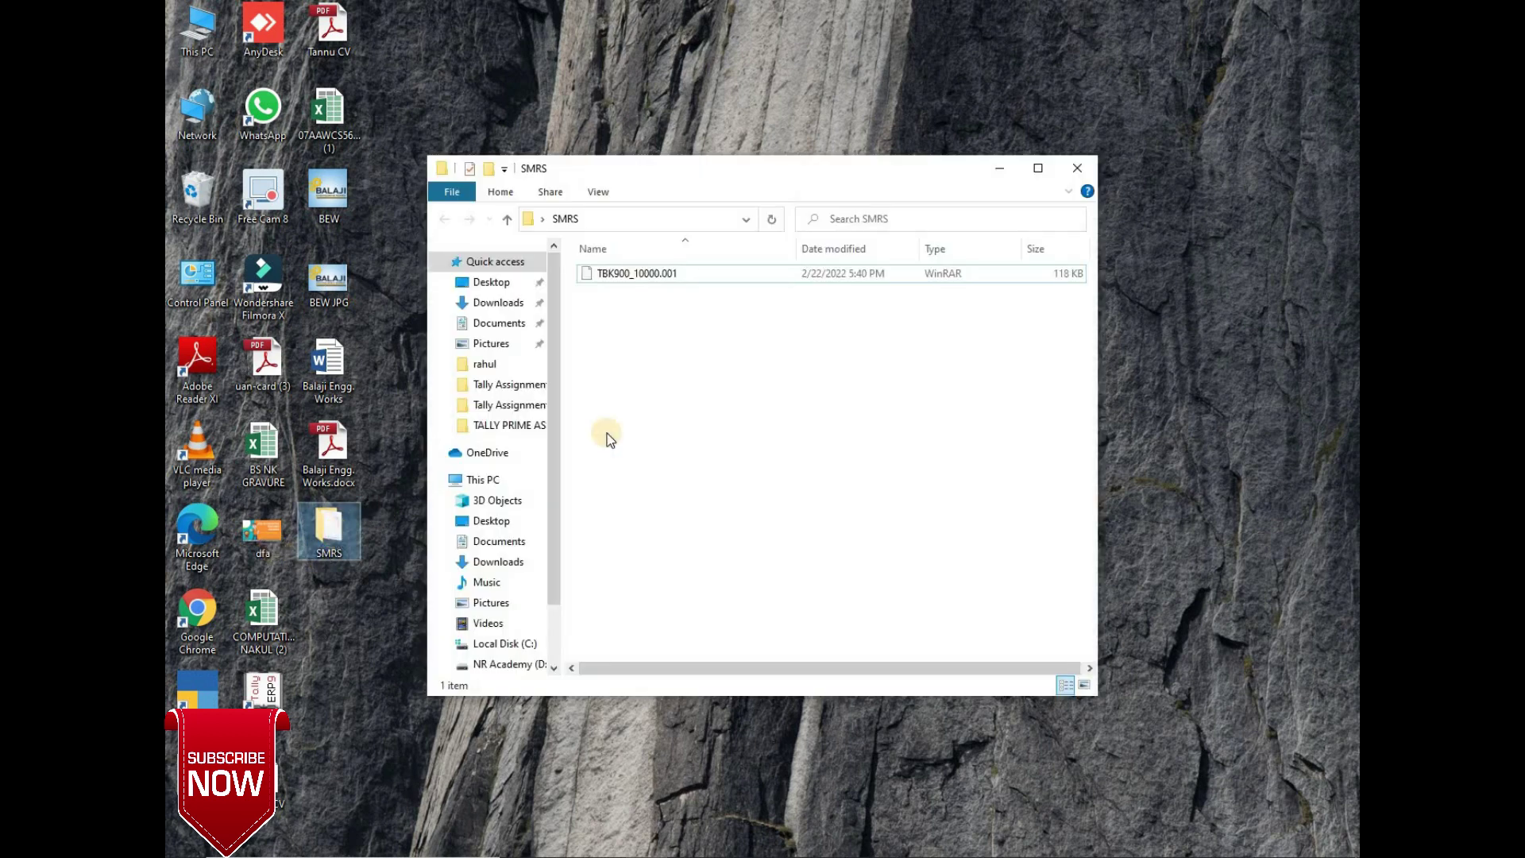
left_click(1020, 172)
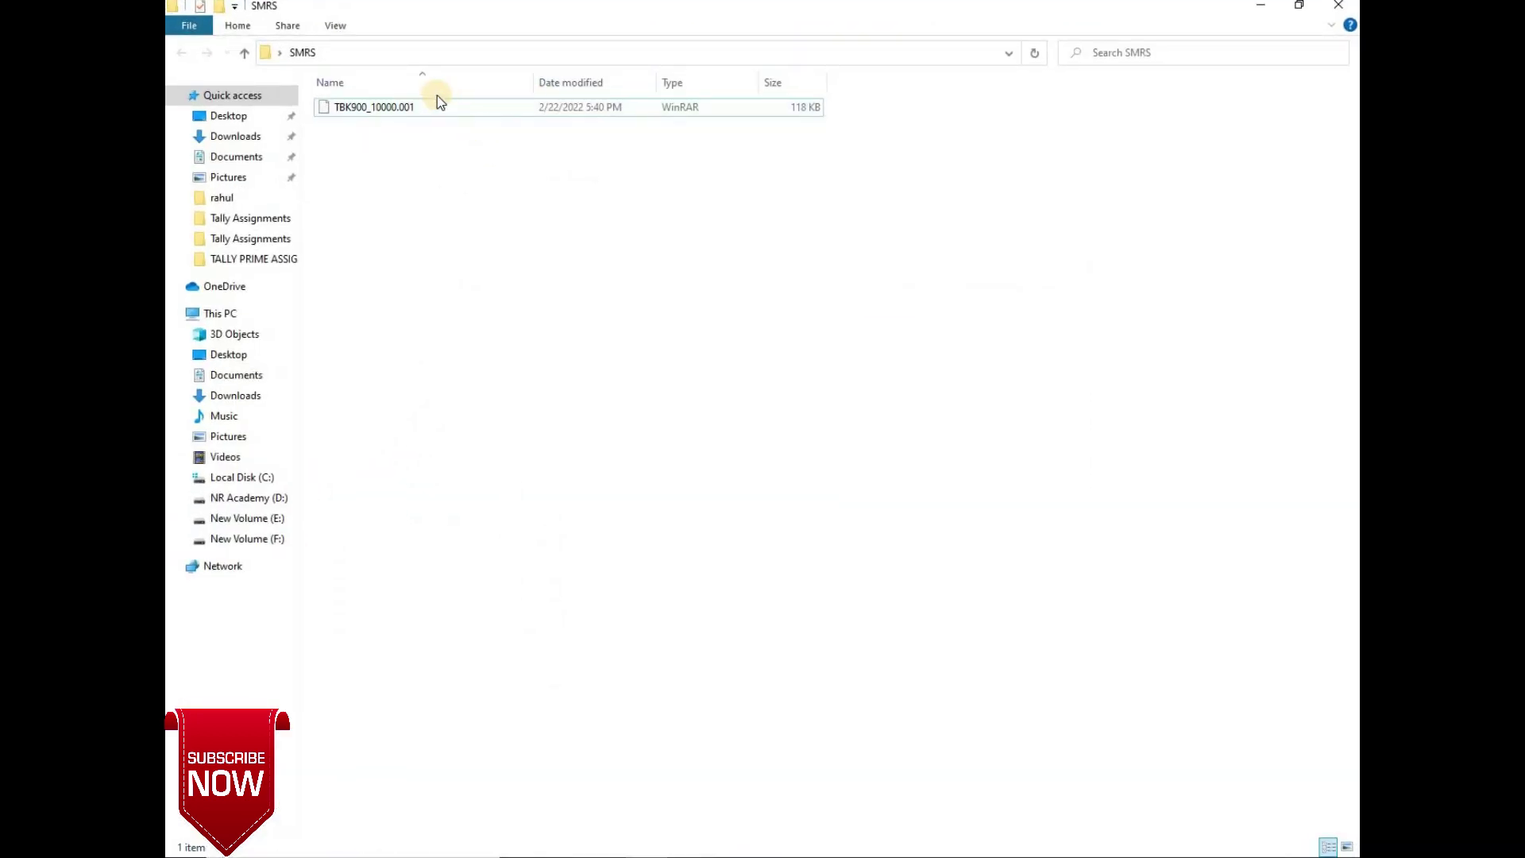
Copy the full path of the SMRS backup folder, then switch to TallyPrime
left_click(668, 52)
key("ctrl+c")
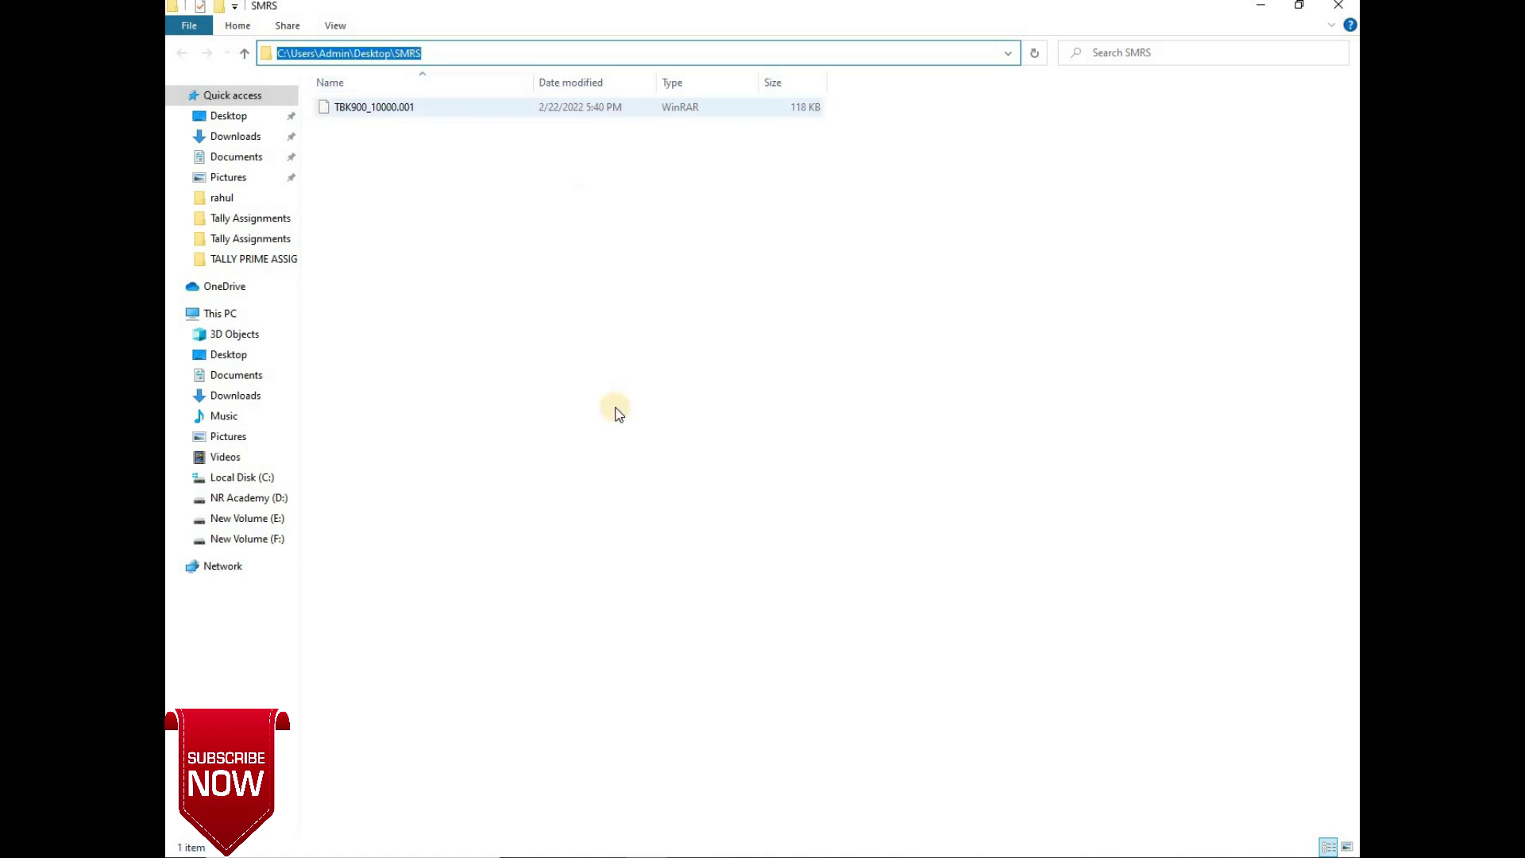
left_click(721, 856)
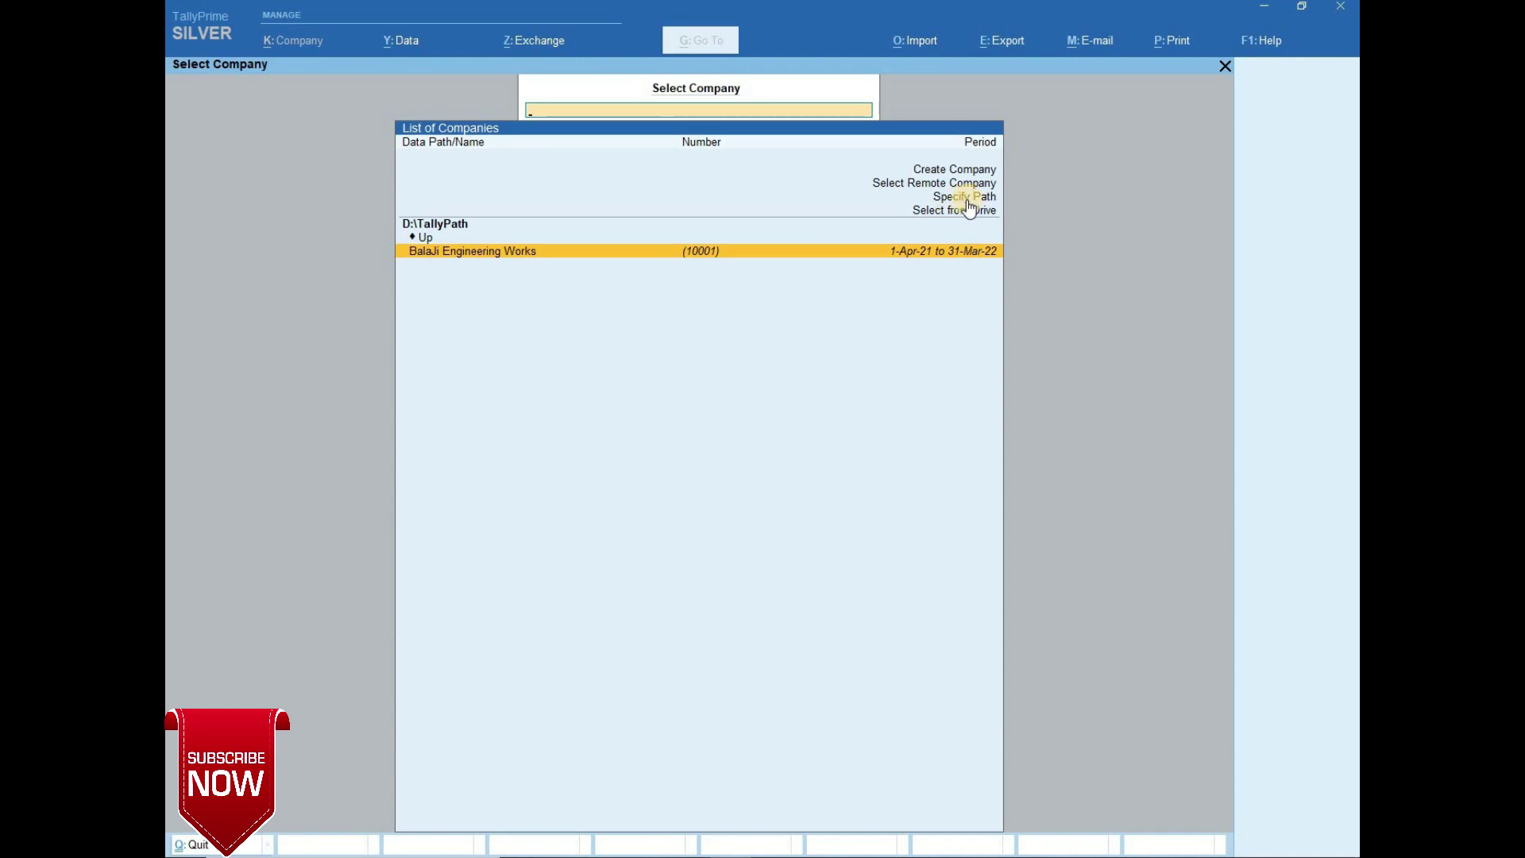
Start creating a new company named RK, keeping the same mailing name and leaving the address blank
key("Up")
key("Up")
key("Up")
key("Up")
key("Up")
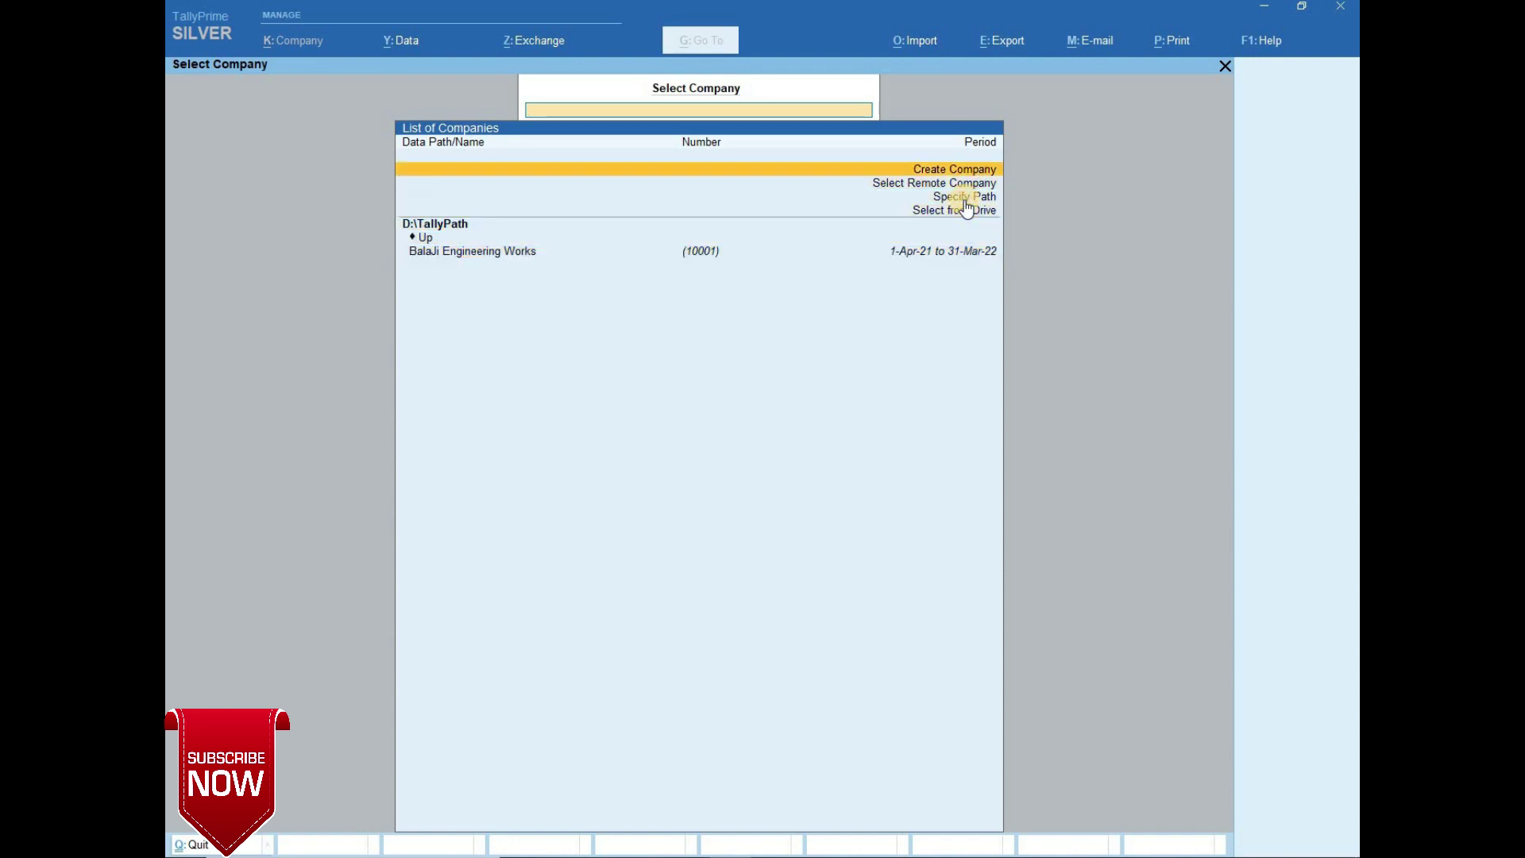
key("Return")
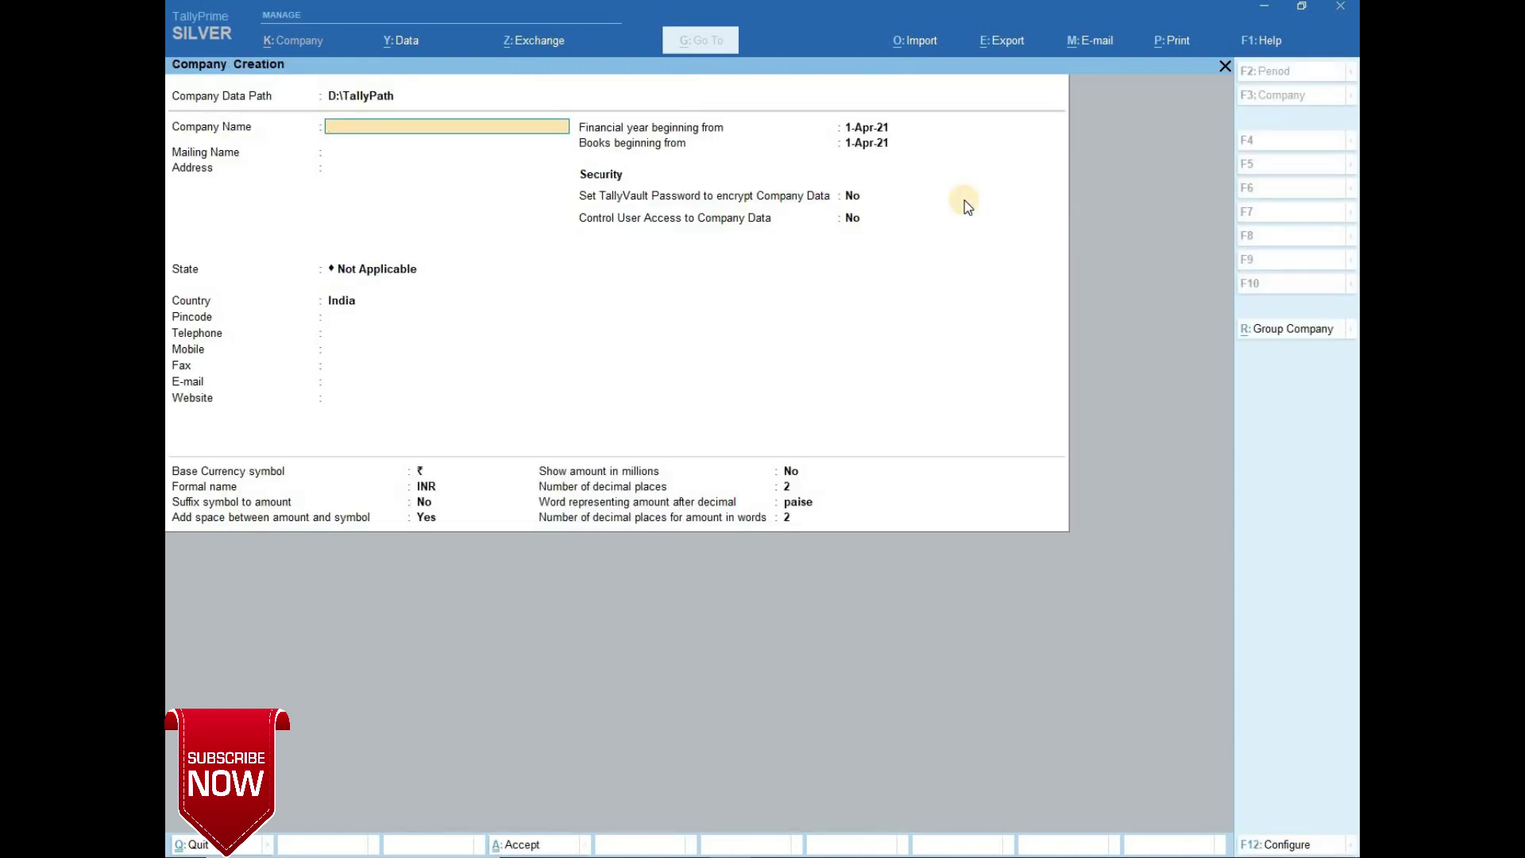
type("RK")
key("Return")
key("Return")
key("Return")
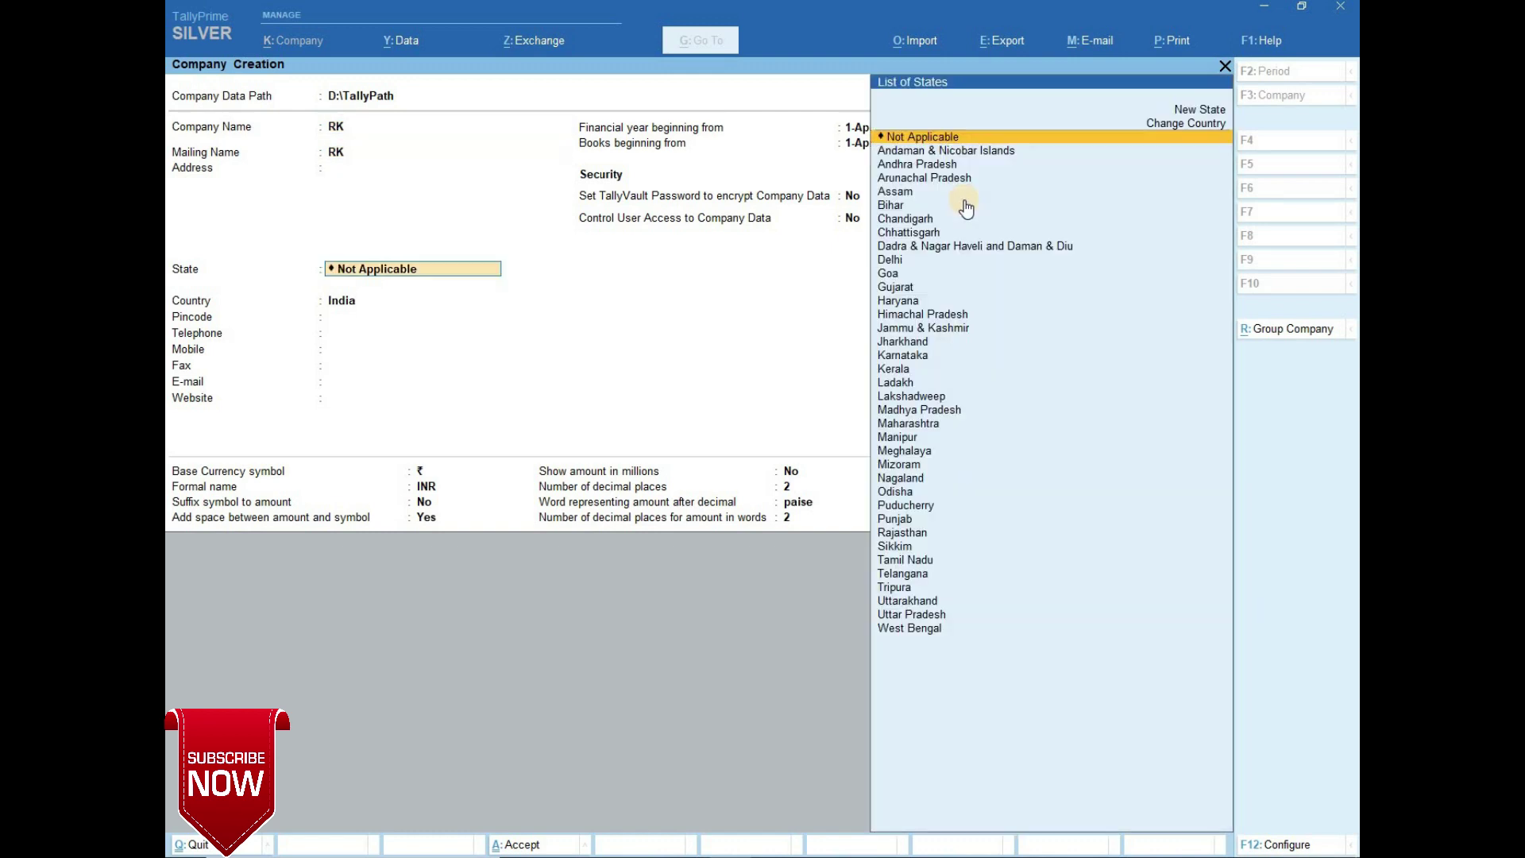
Set the new company's state to Delhi and save the company
type("del")
key("Return")
key("ctrl")
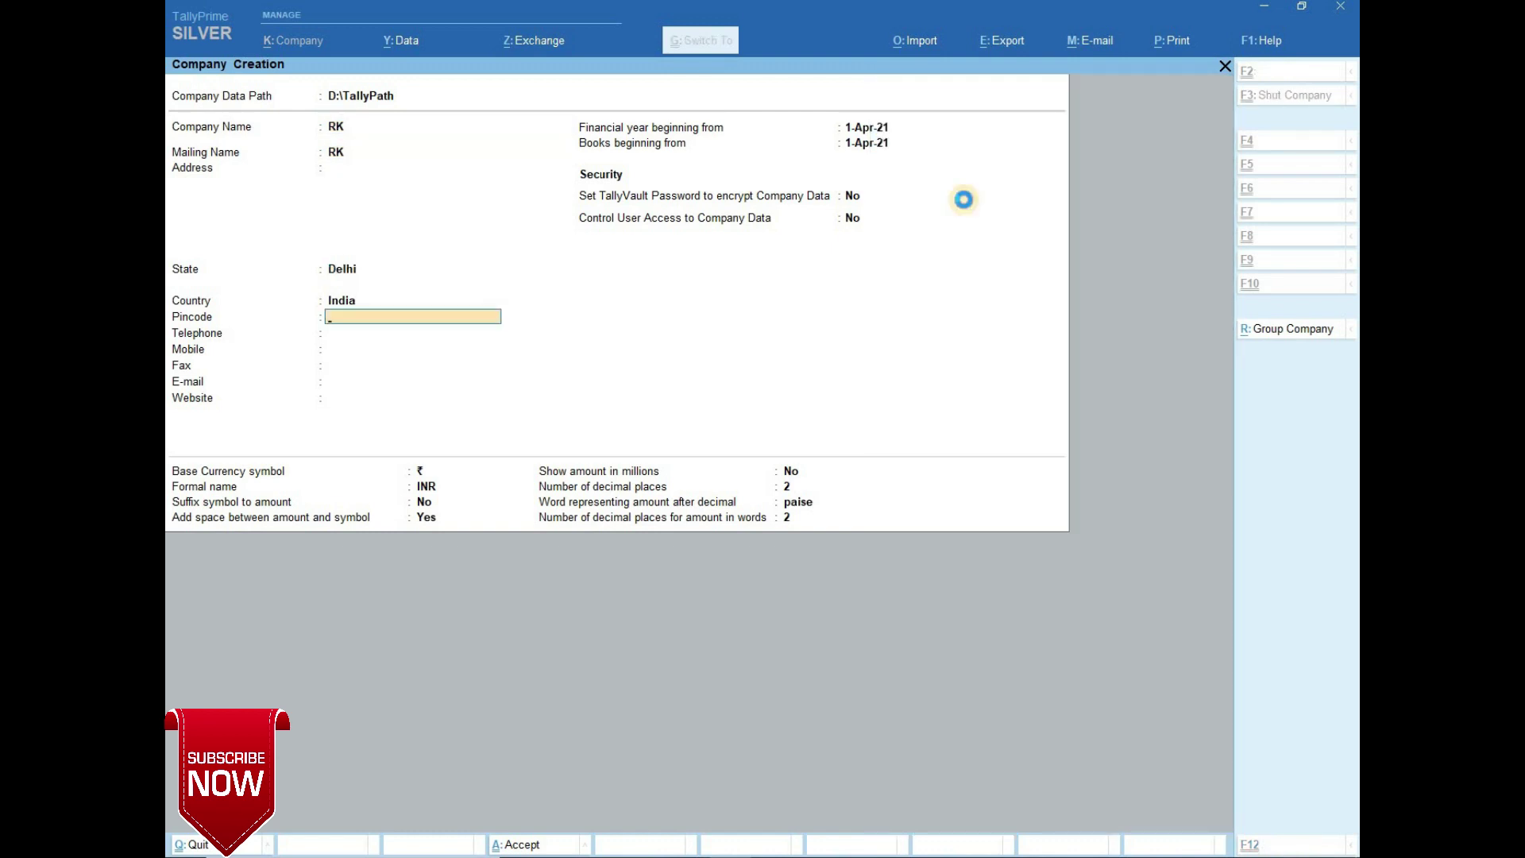
key("ctrl+a")
key("ctrl+a")
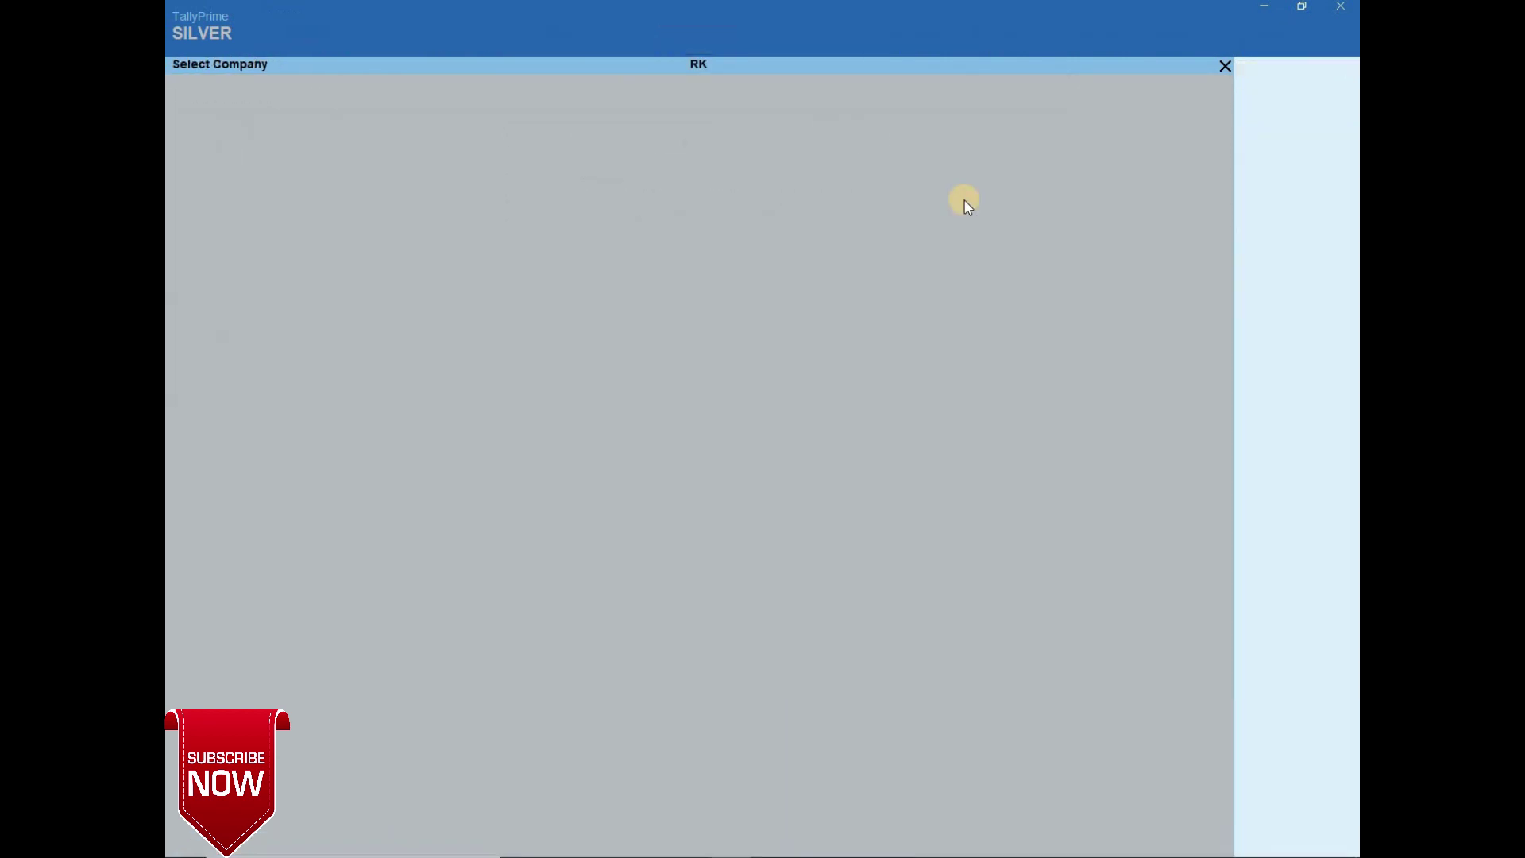
key("Down")
key("Down")
key("Down")
key("Up")
key("Up")
key("Up")
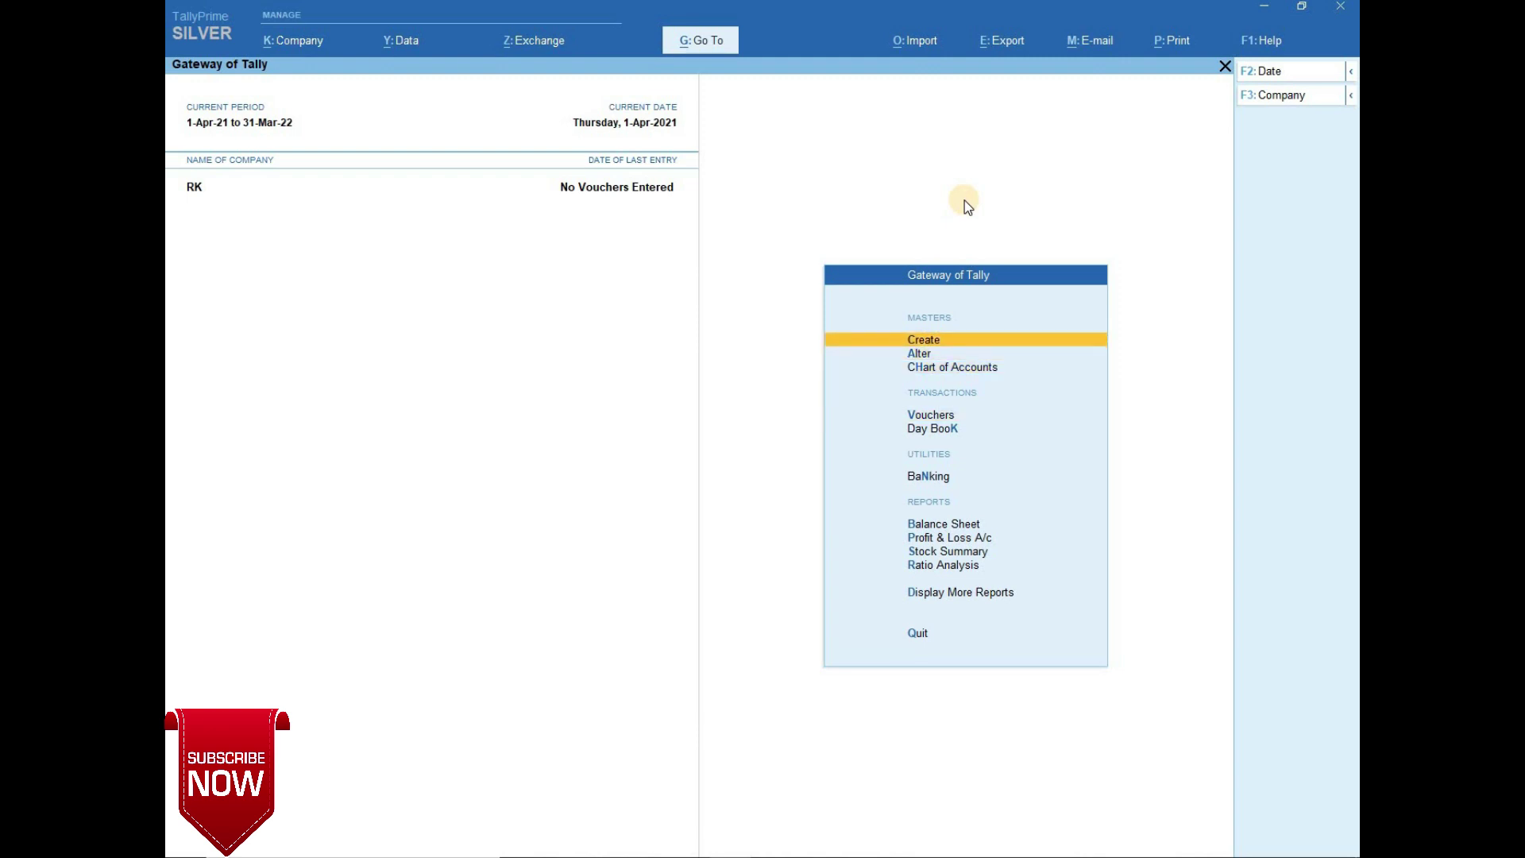
Start a company data restore and set the restore destination path to C:\Users\Admin\Desktop\SMRS
key("alt")
key("alt+y")
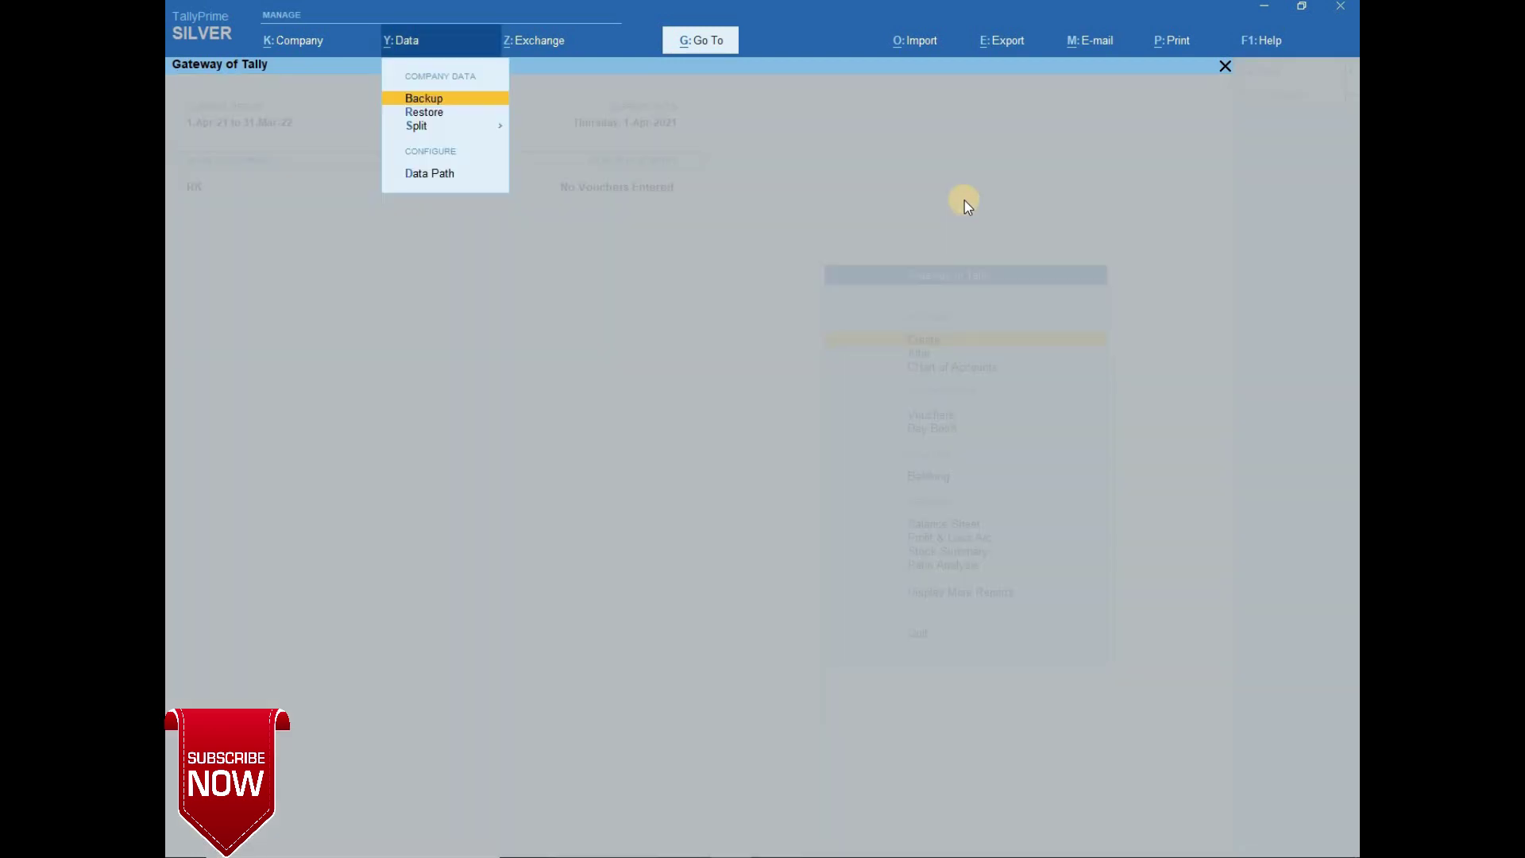
key("Down")
key("Return")
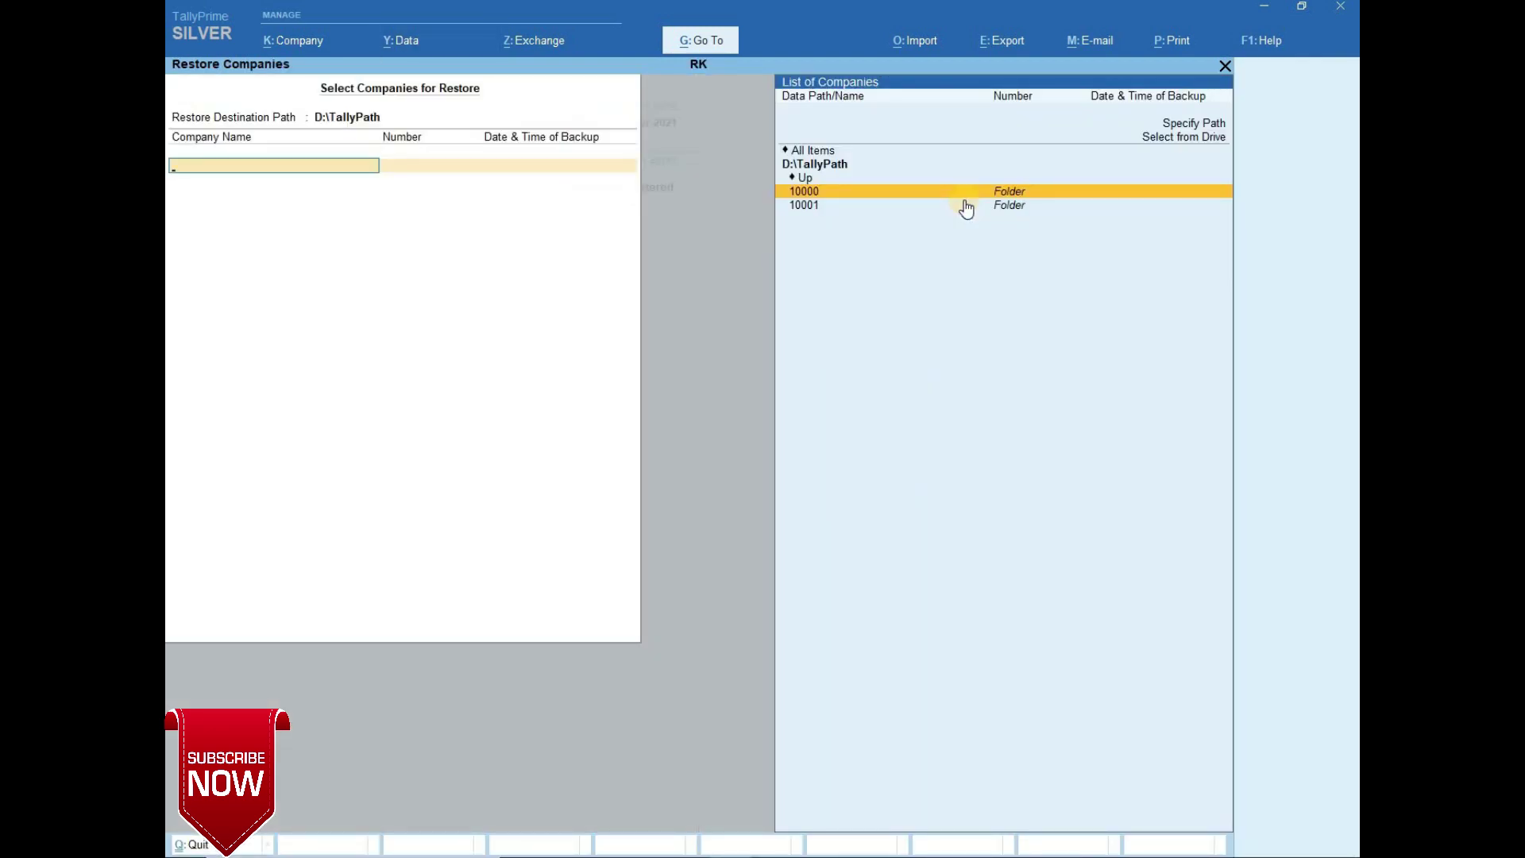
key("BackSpace")
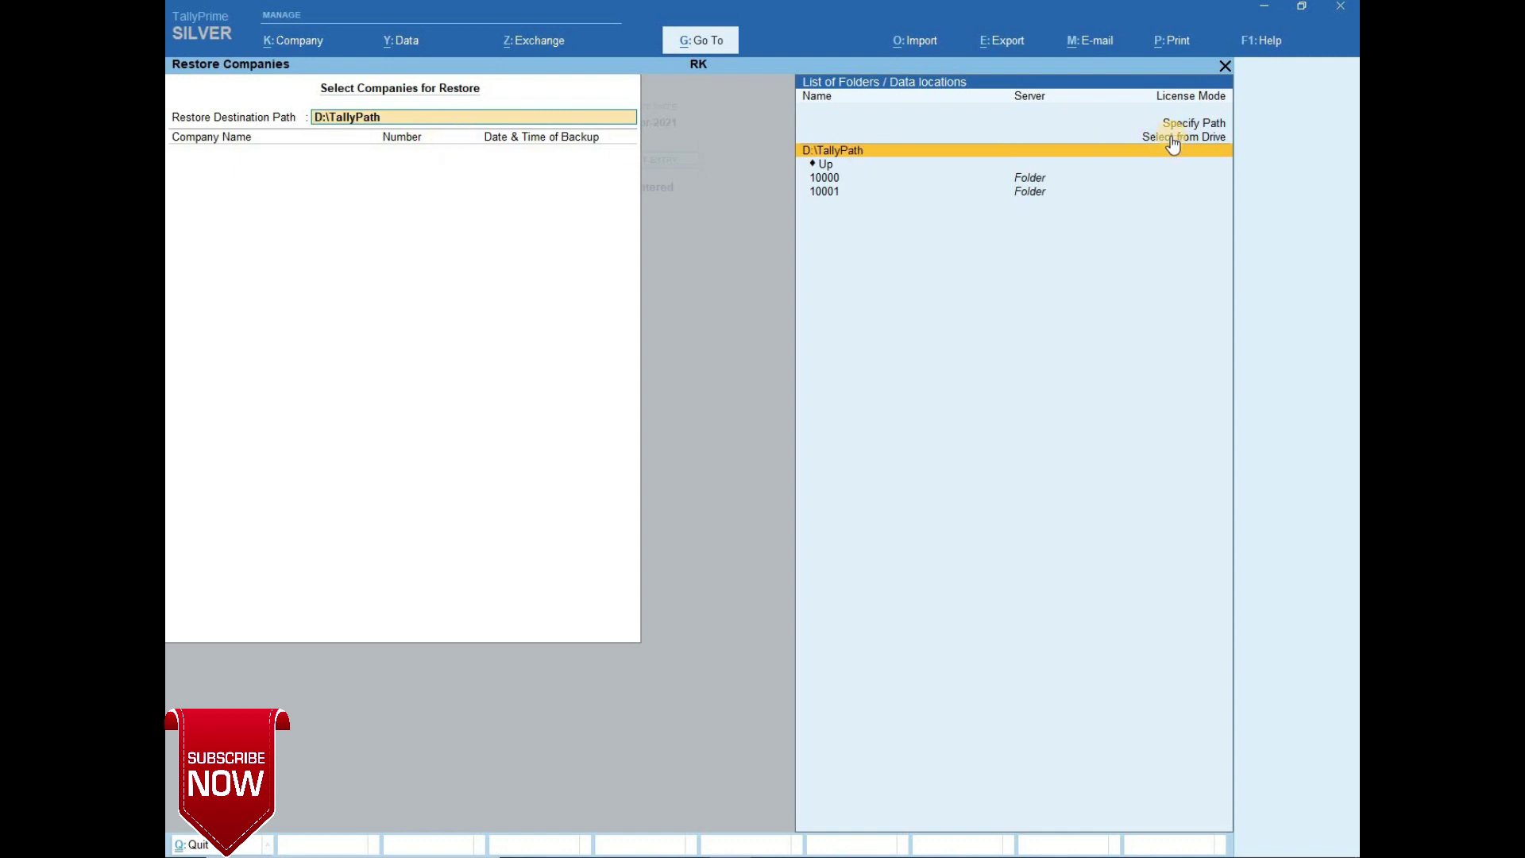
key("Up")
key("Up")
key("Return")
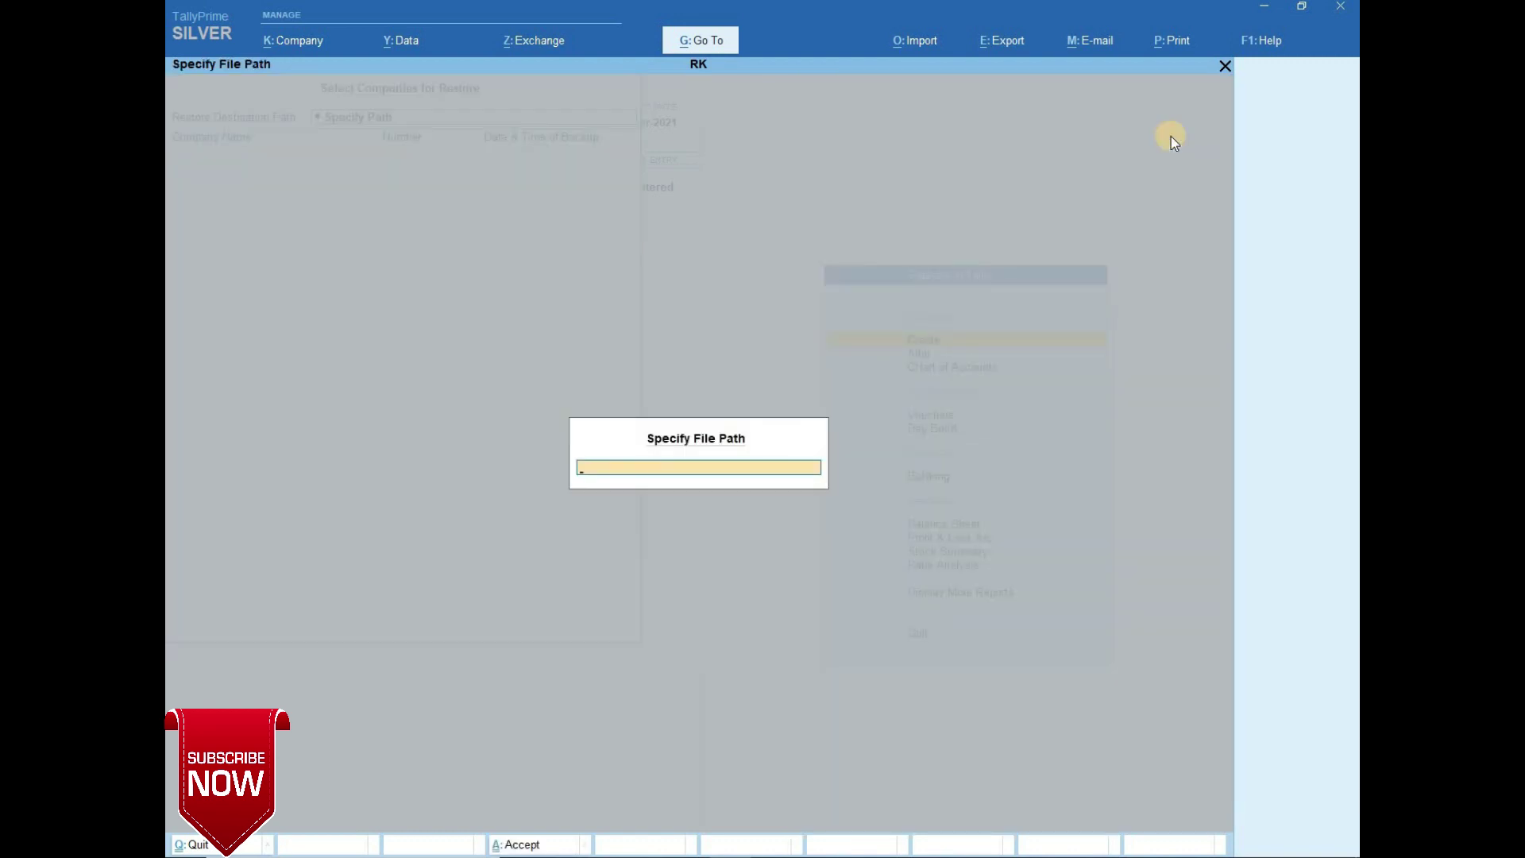
key("ctrl+v")
key("Return")
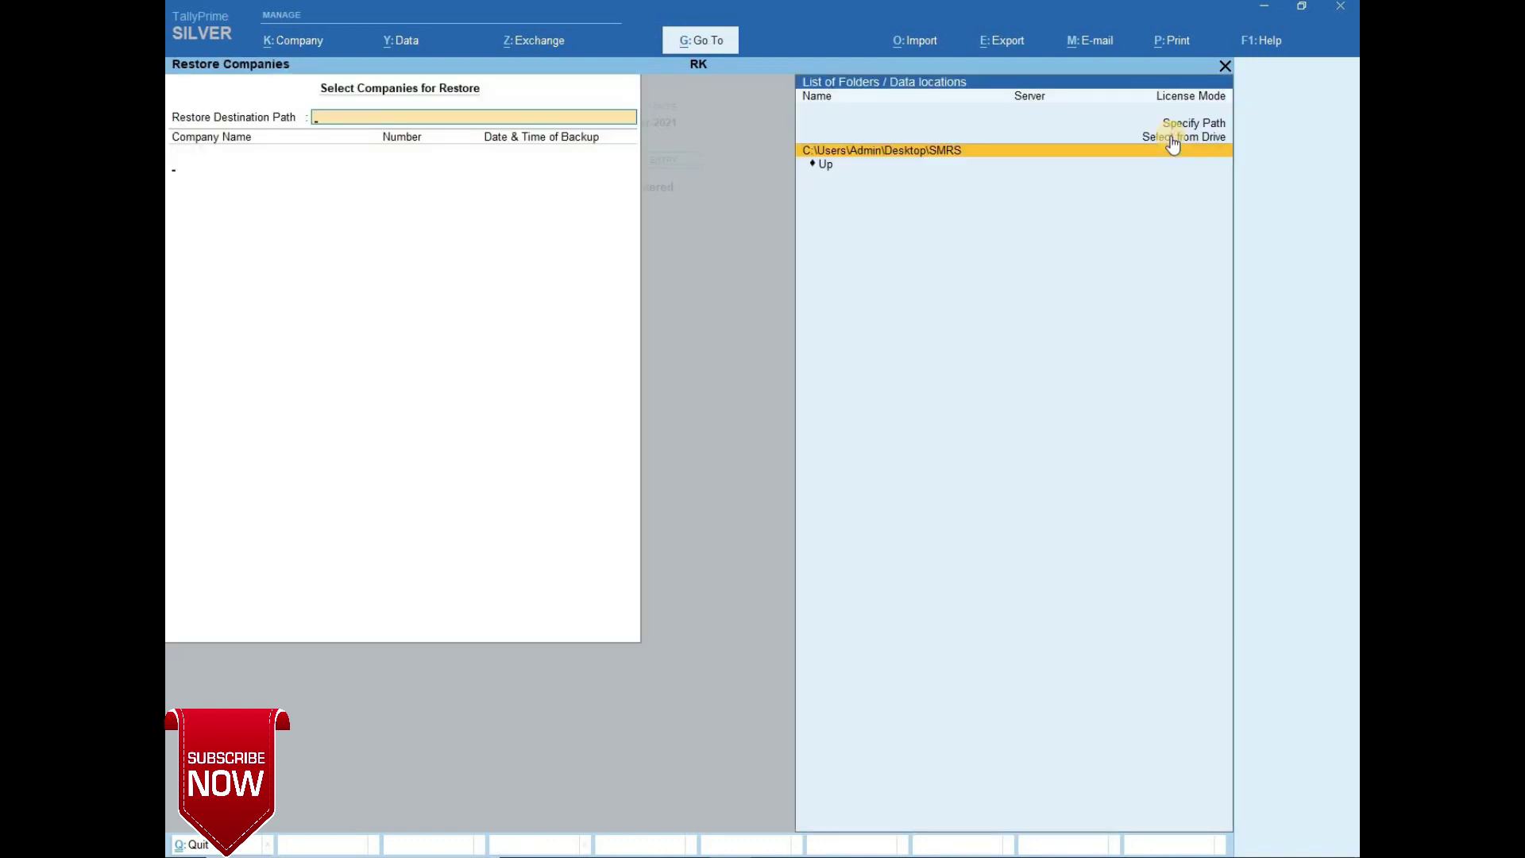
key("Return")
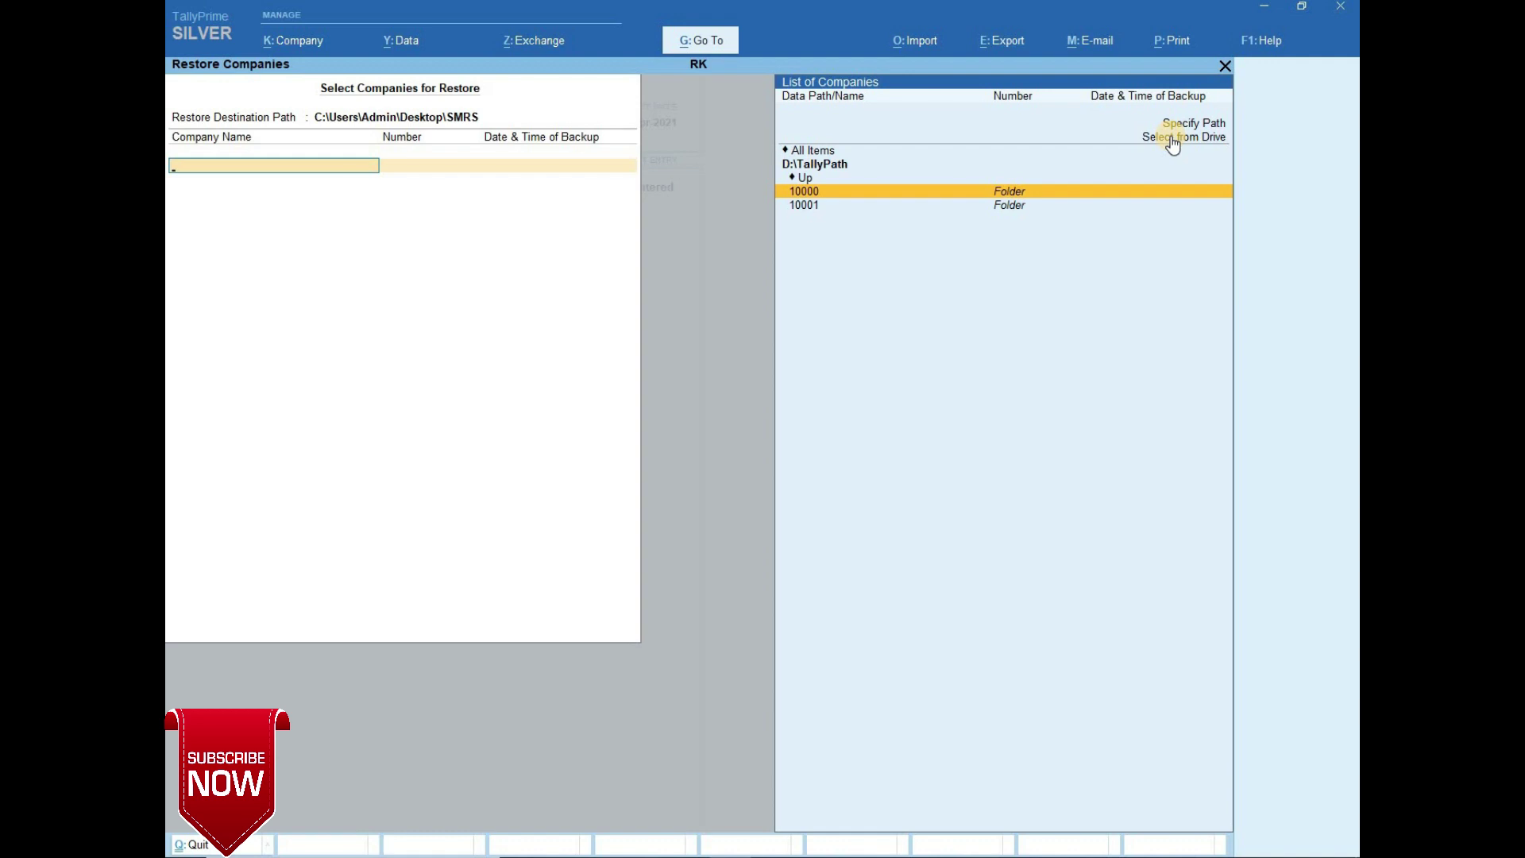
Specify C:\Users\Admin\Desktop\SMRS as the data path from which to list the backed-up companies
key("Up")
key("Up")
key("Up")
key("Up")
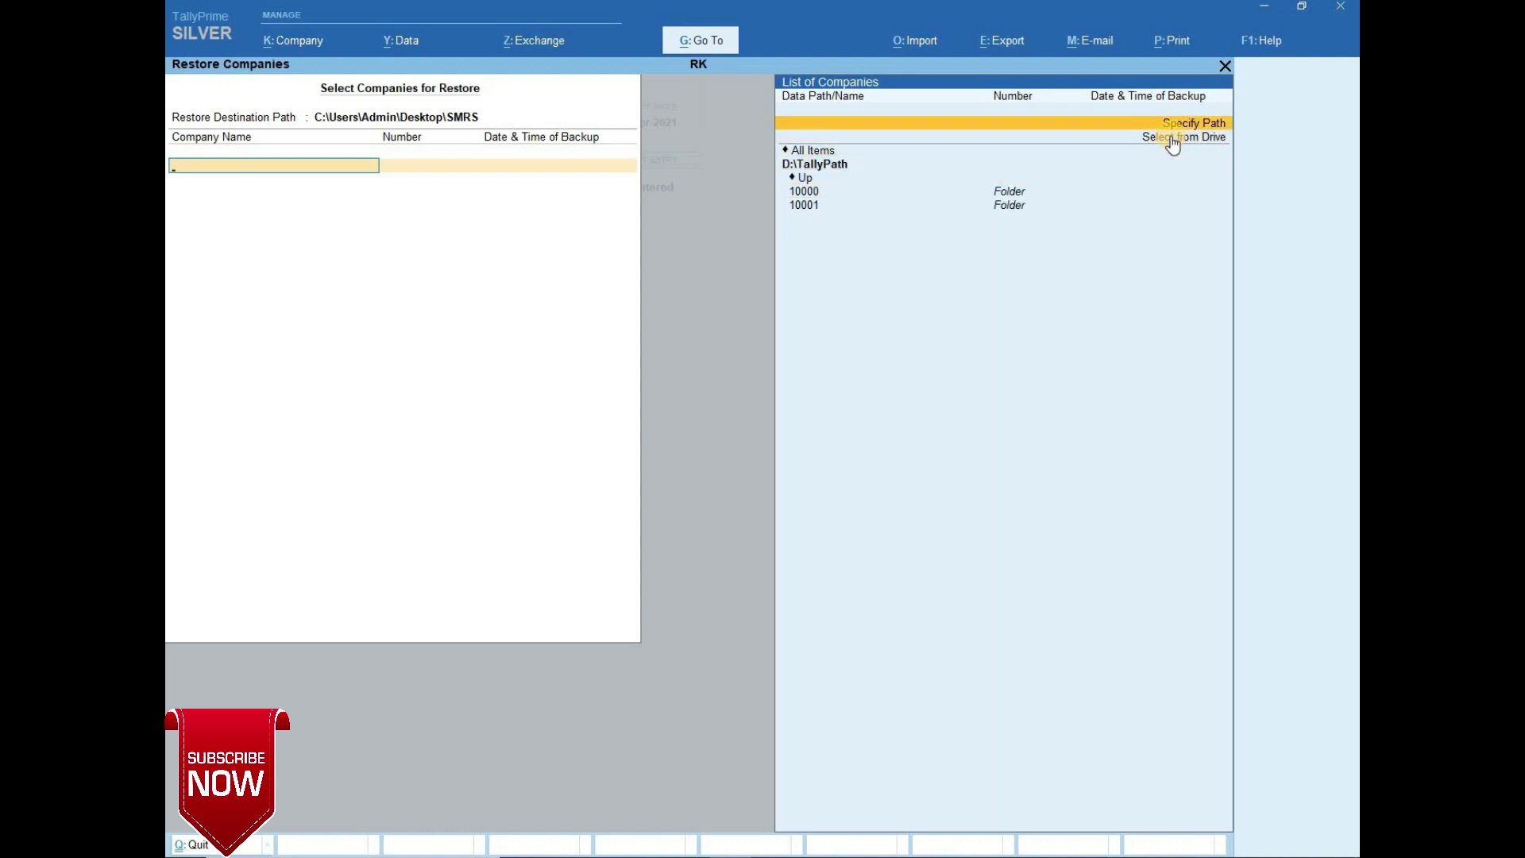
key("Return")
key("ctrl+alt+v")
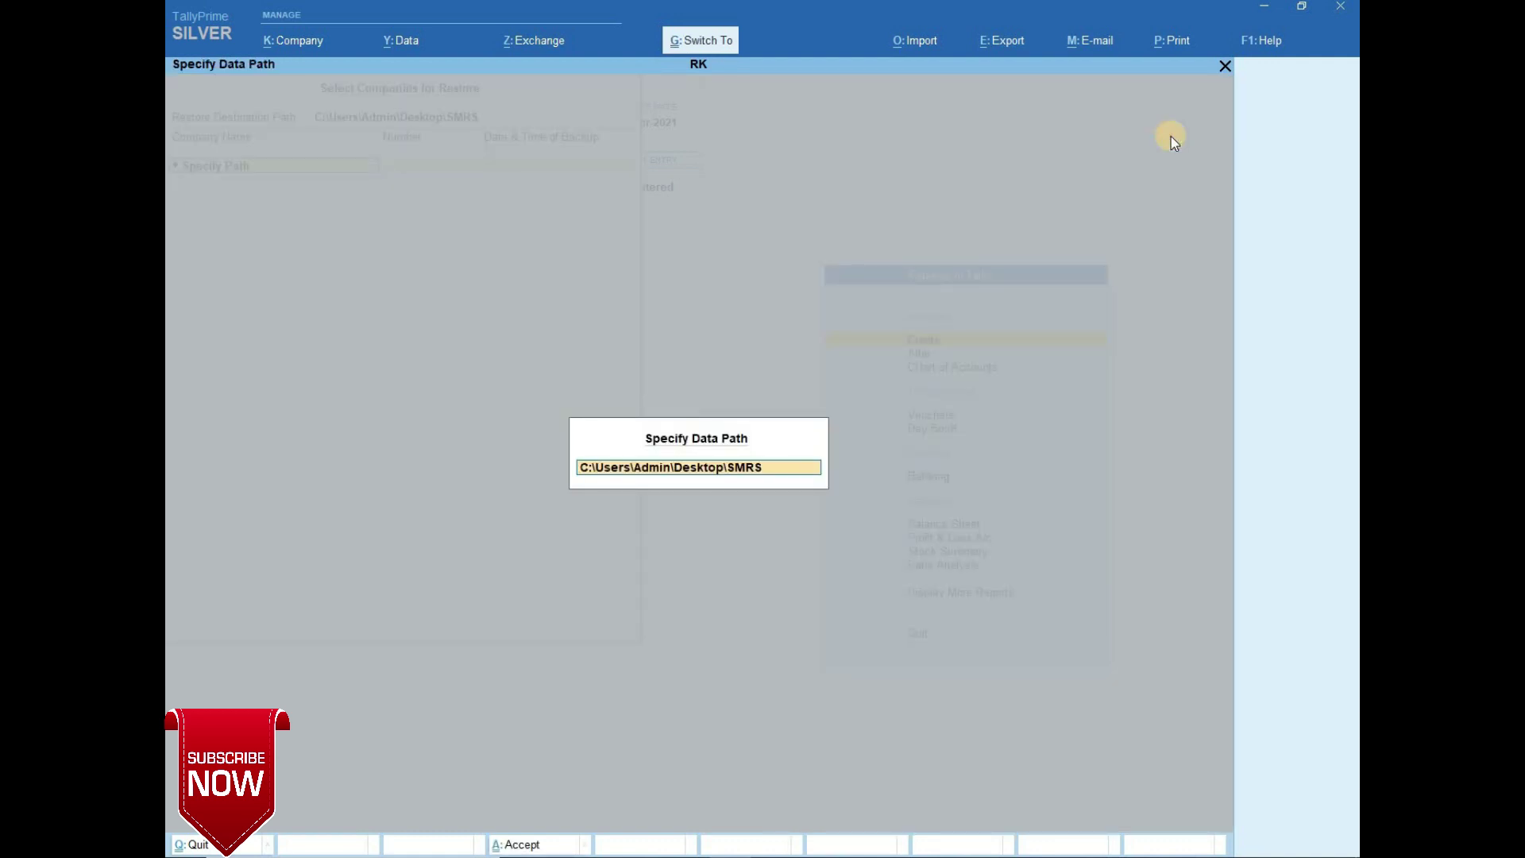
key("Return")
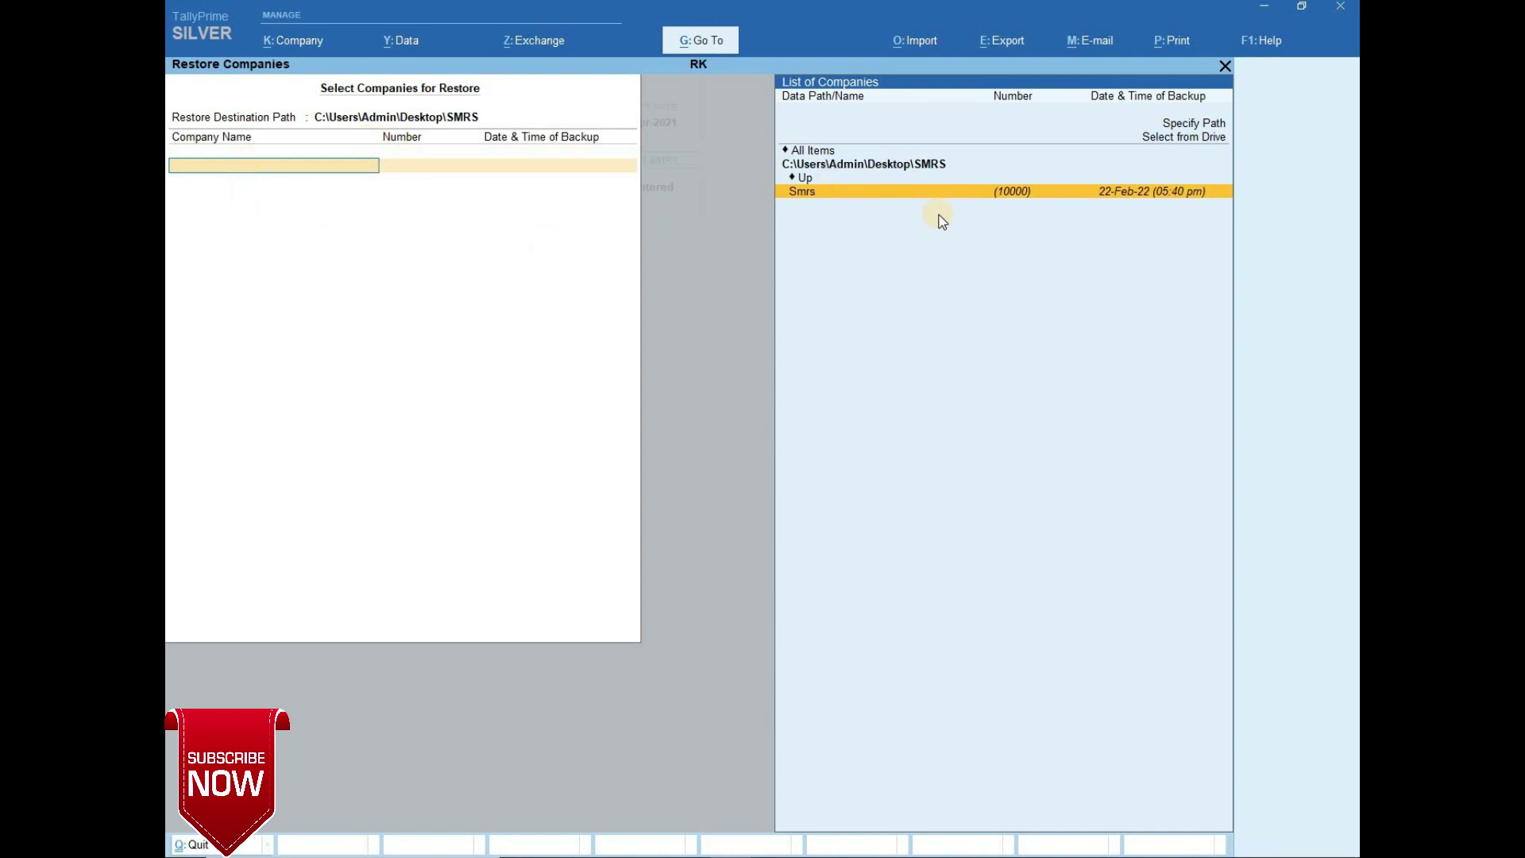
Choose the Smrs backup as the only company to restore and accept the restore
key("Return")
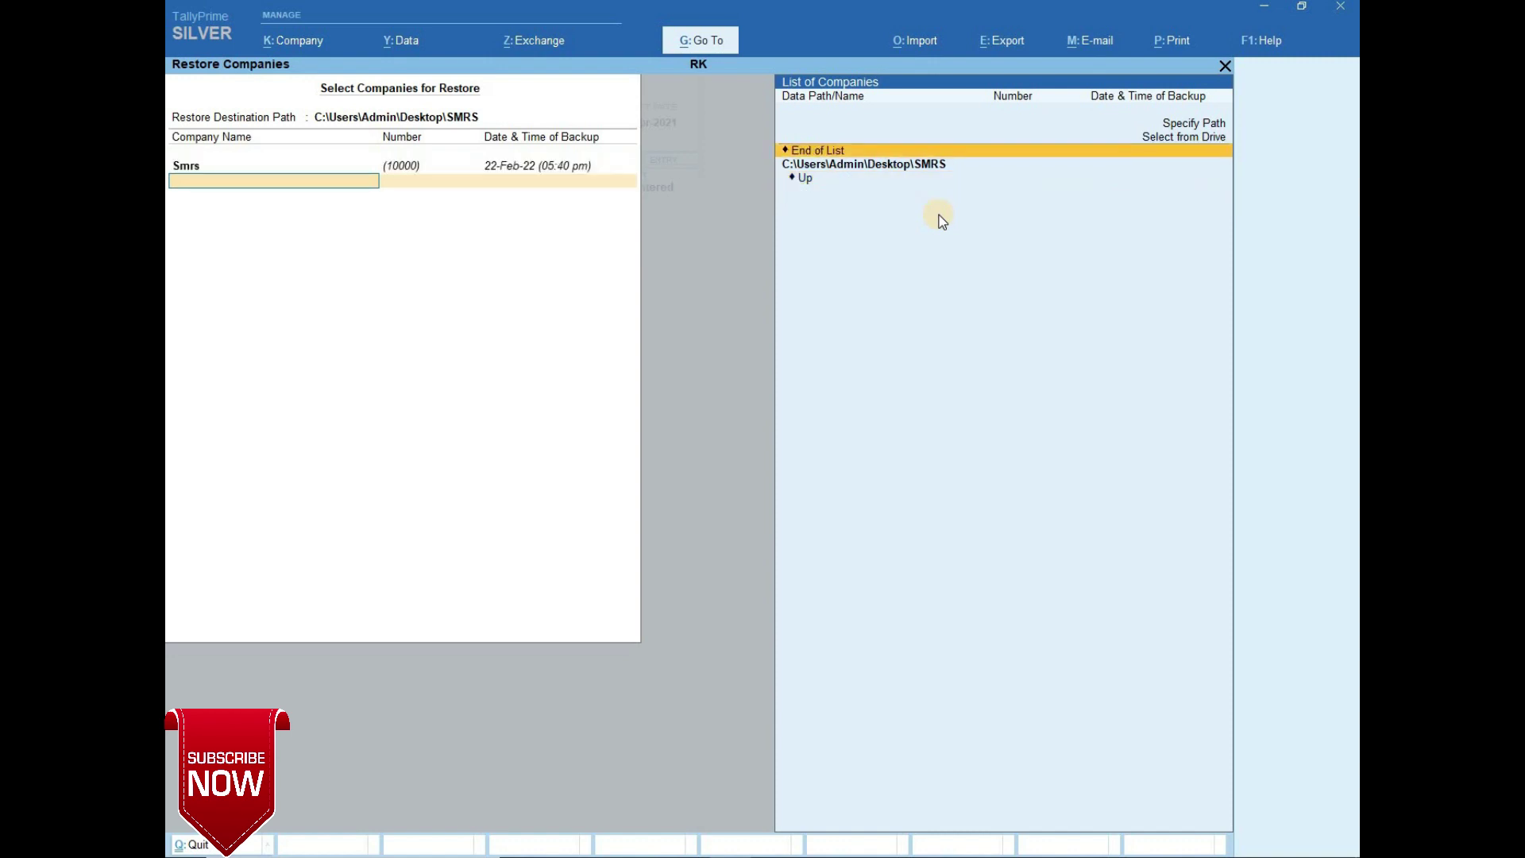
key("Return")
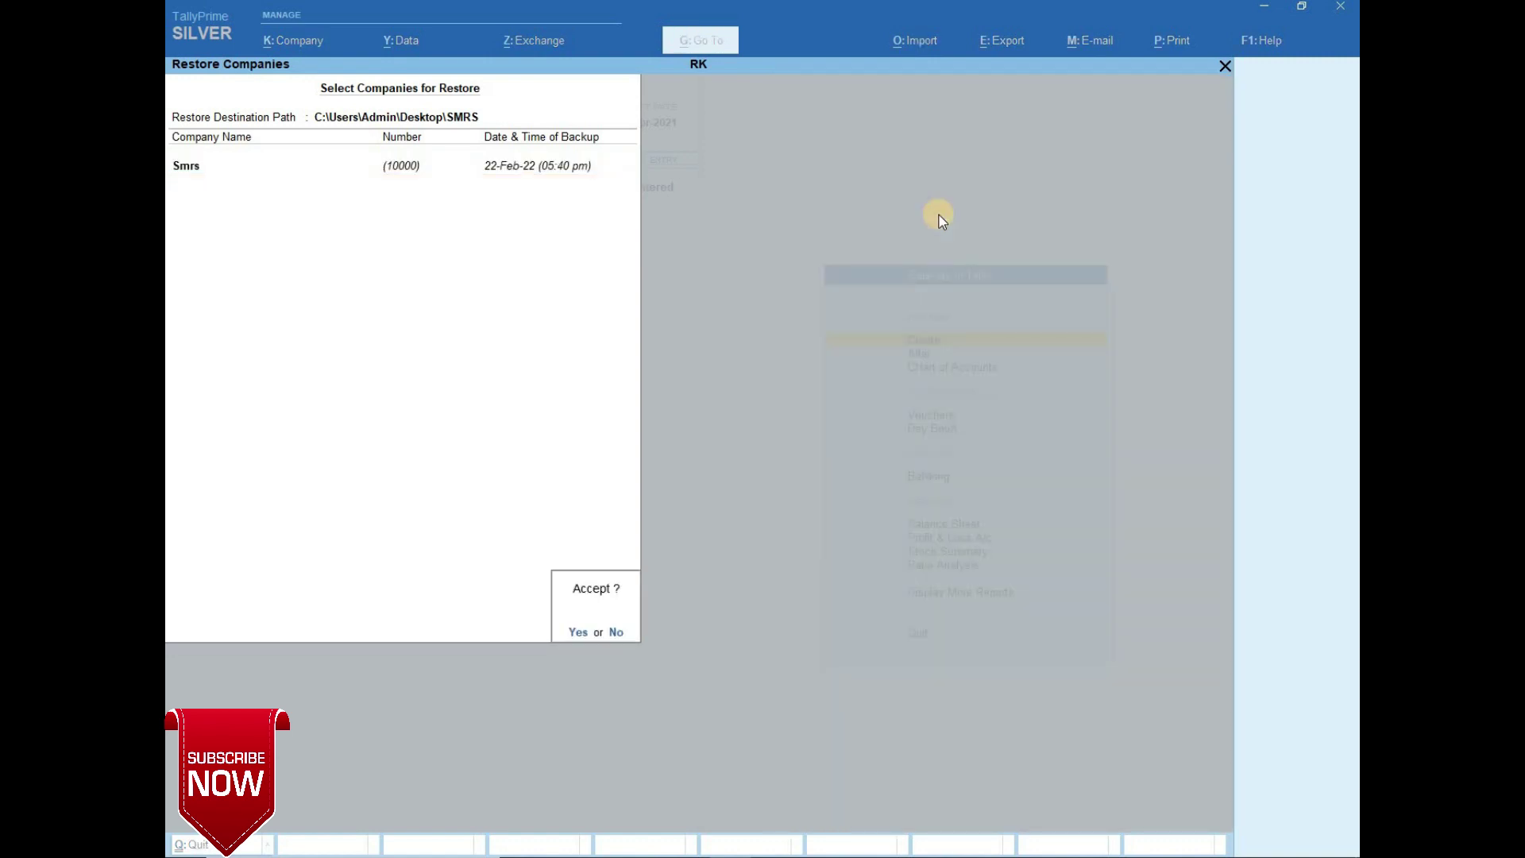
key("Return")
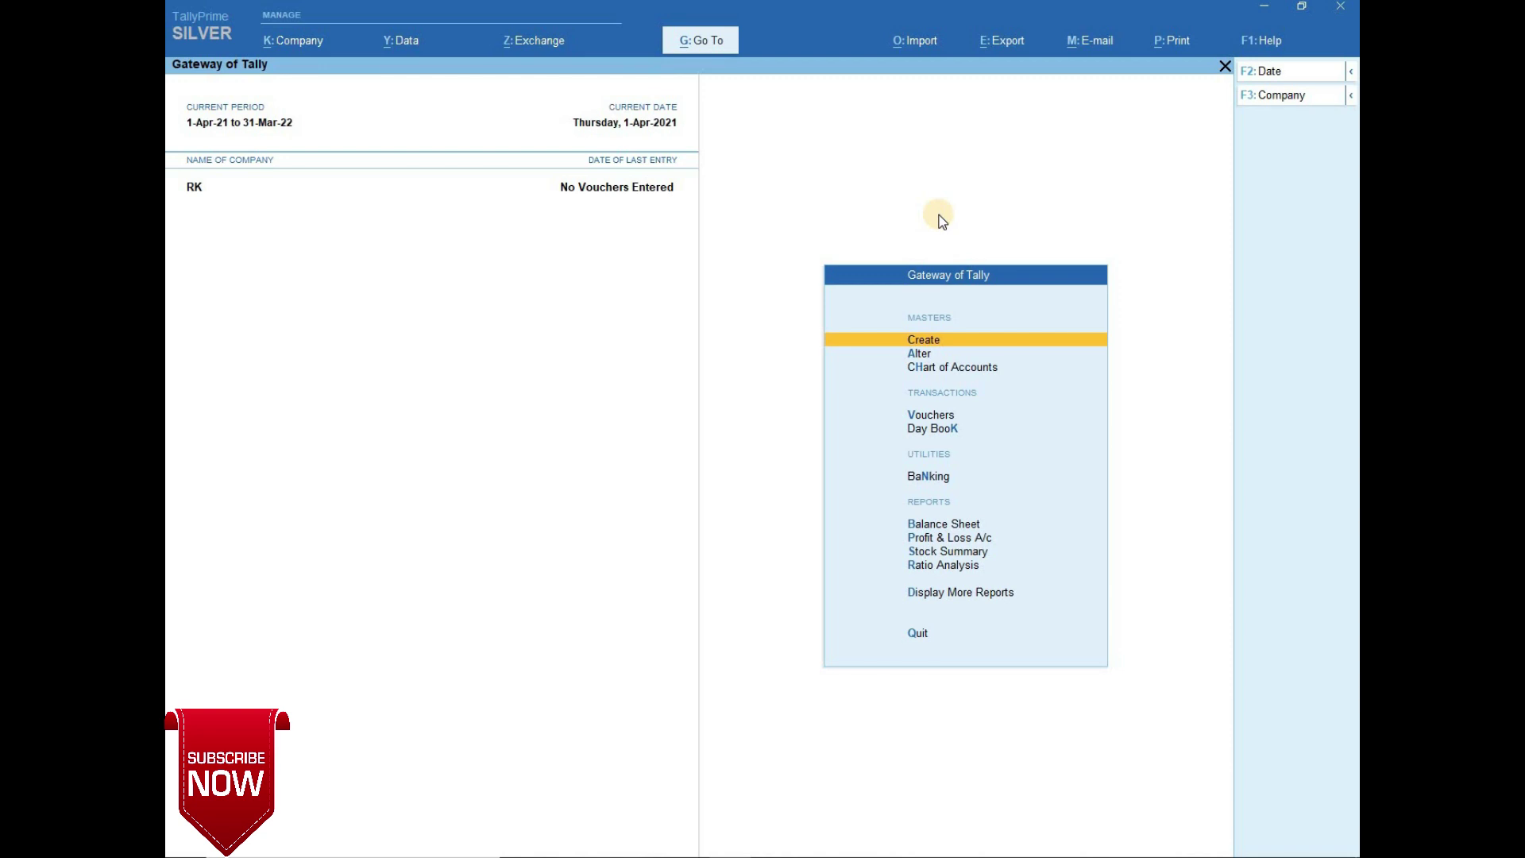
key("Down")
key("Down")
key("Down")
key("Down")
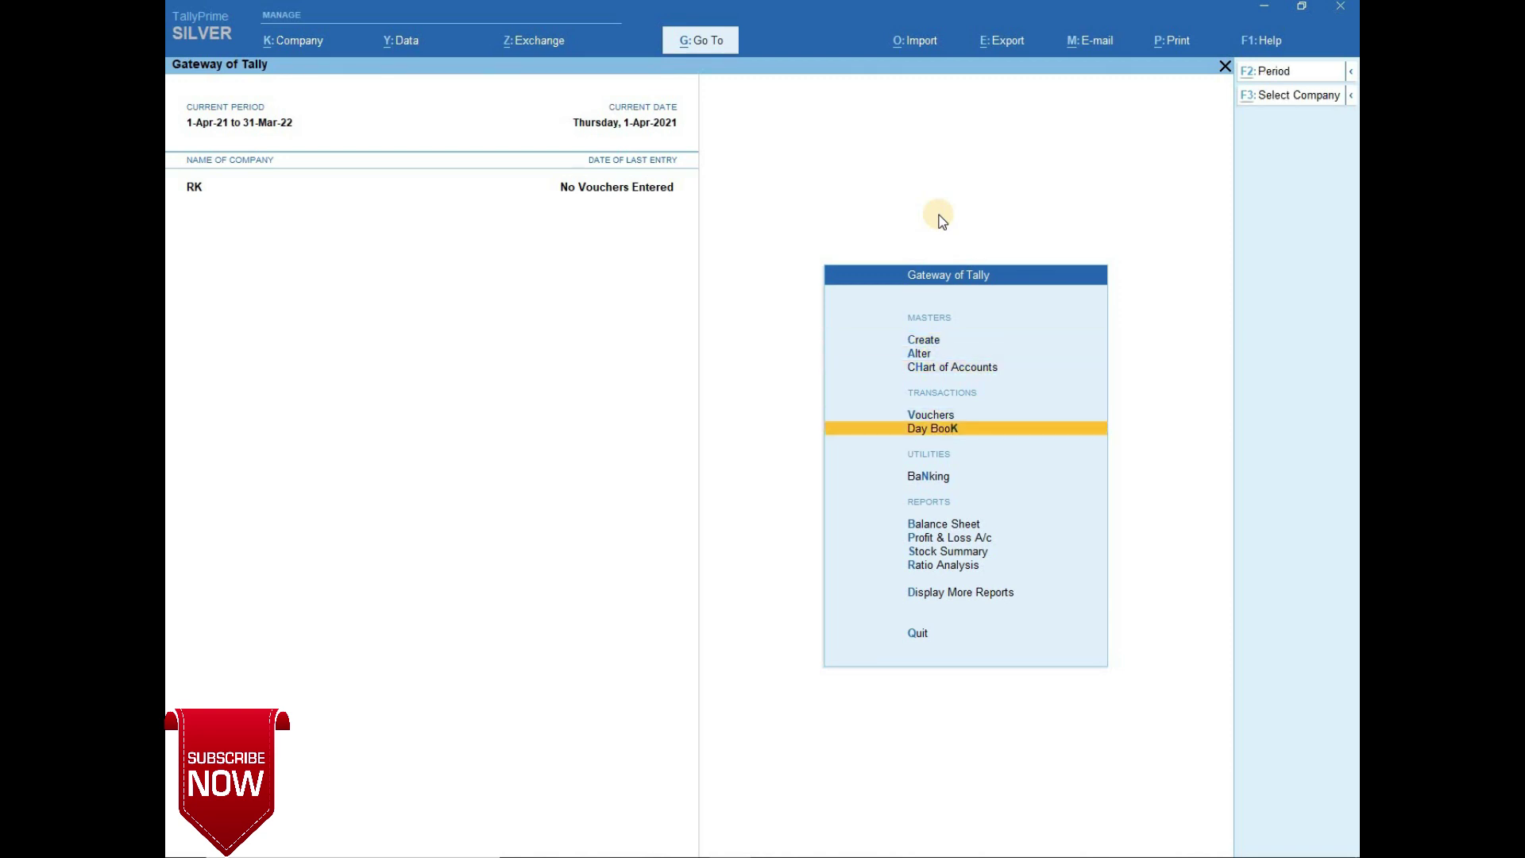
key("alt+F3")
key("Escape")
key("Escape")
key("n")
key("Down")
key("Down")
key("Down")
key("Down")
key("Up")
key("Up")
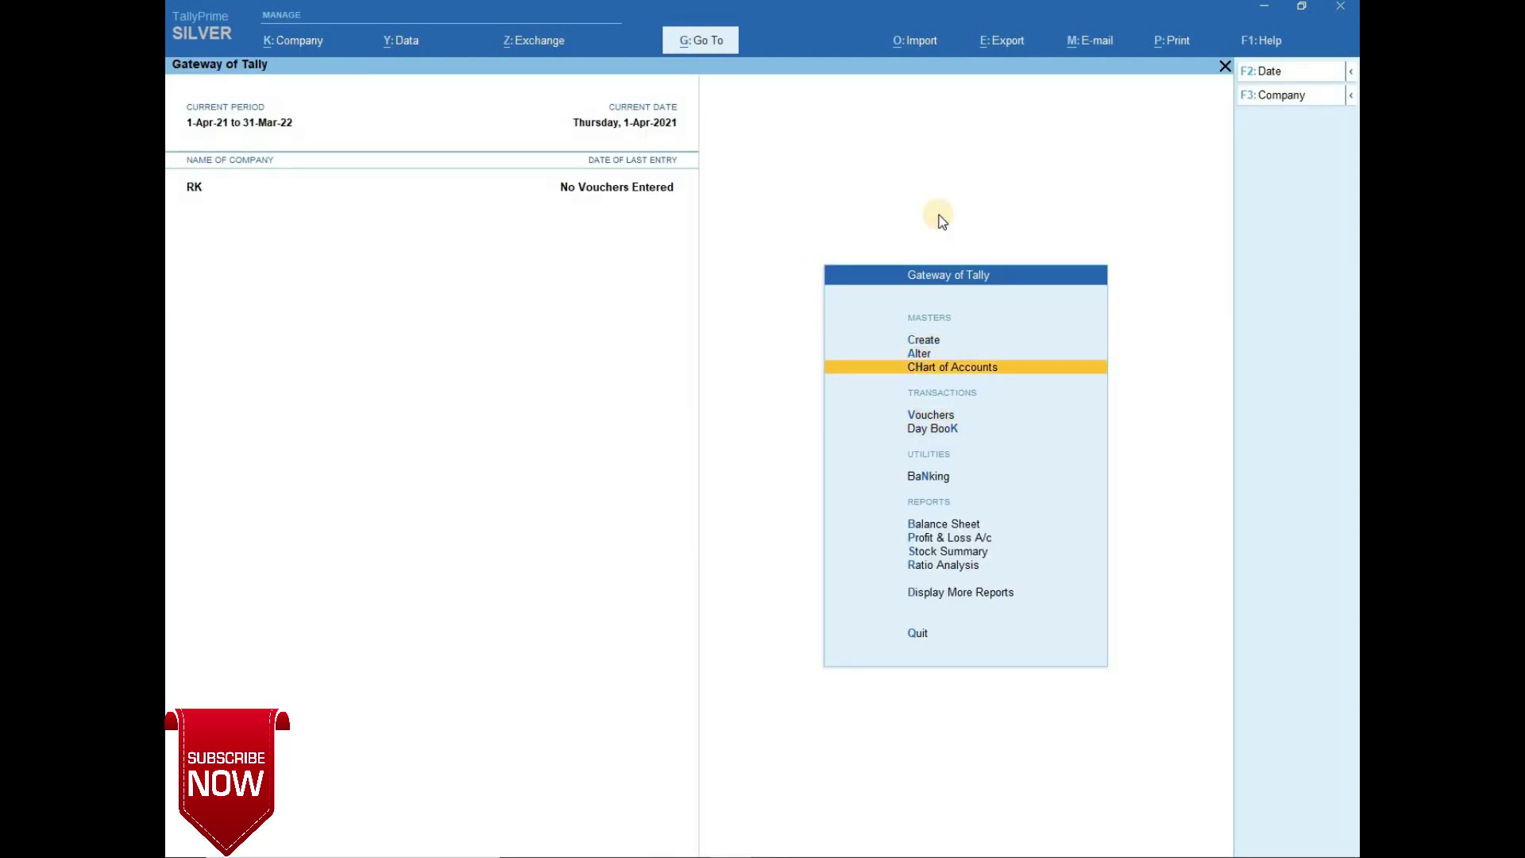
key("Down")
key("Down")
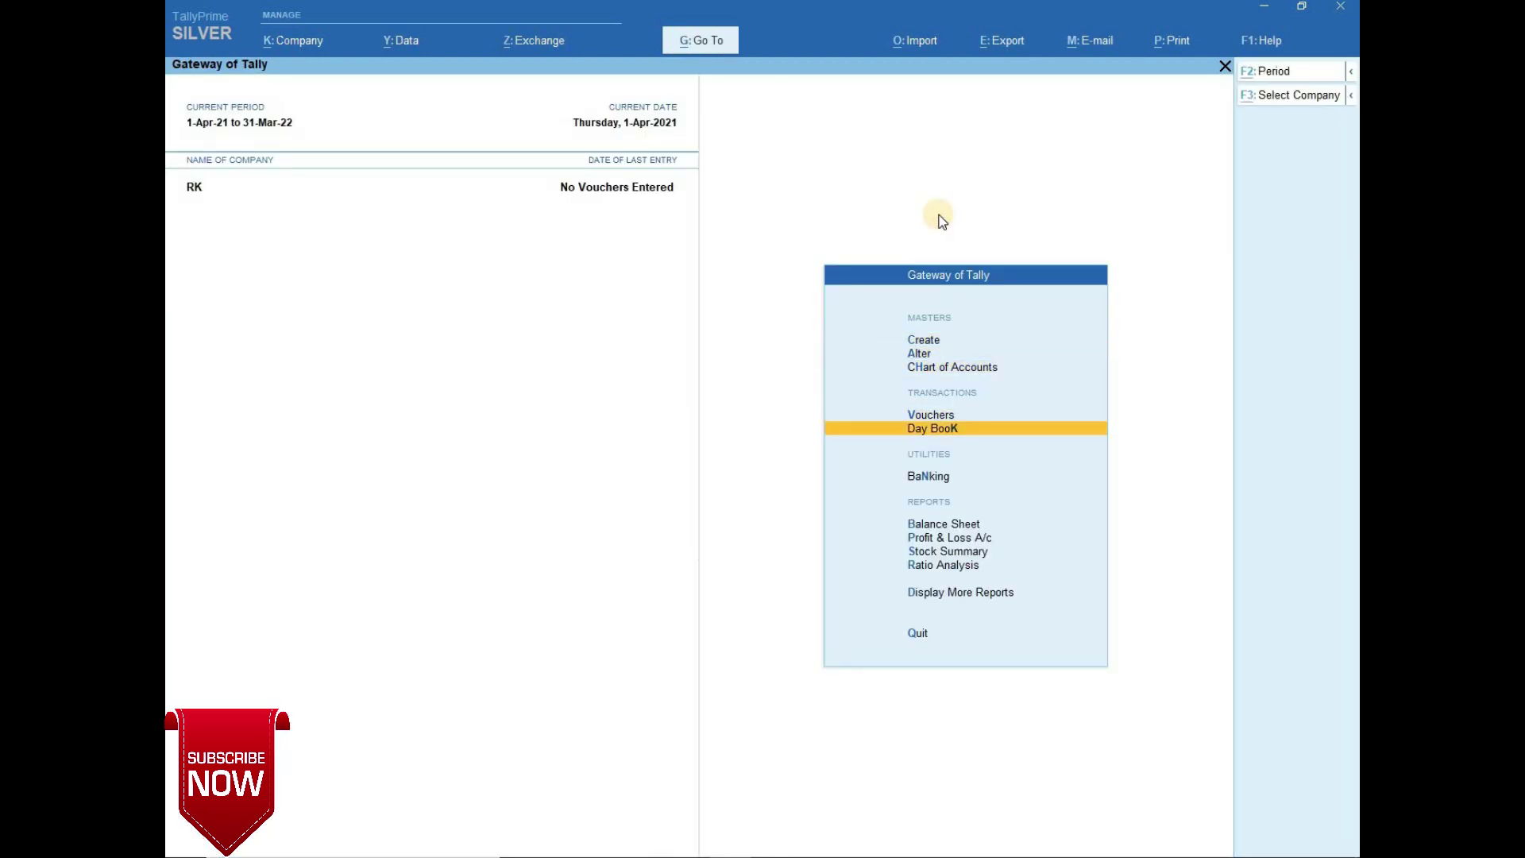
Open the restored company Smrs from the specified path C:\Users\Admin\Desktop\SMRS
key("F3")
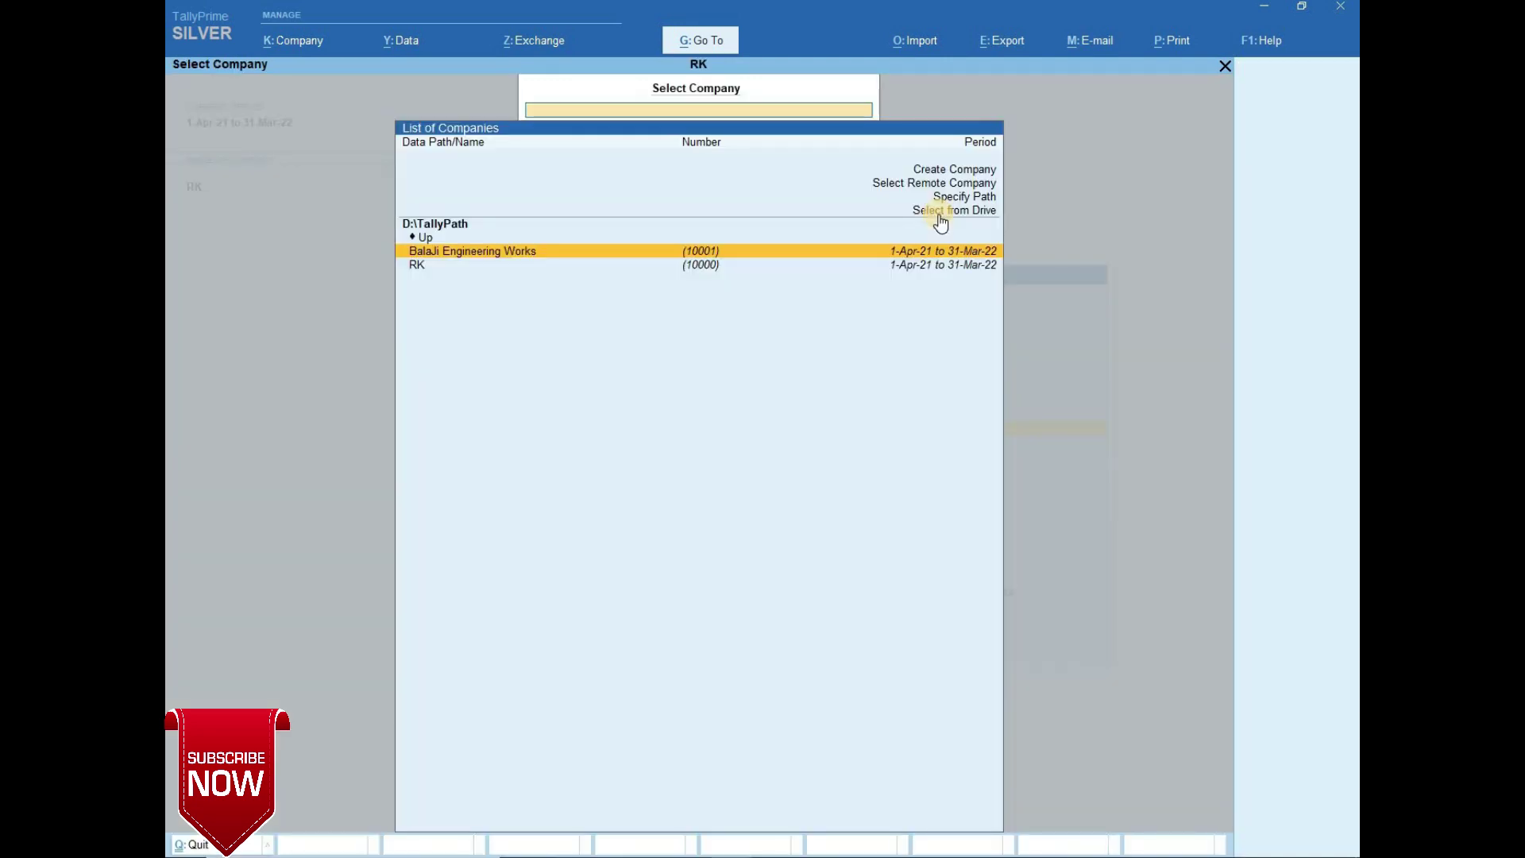
key("Up")
key("Up")
key("Up")
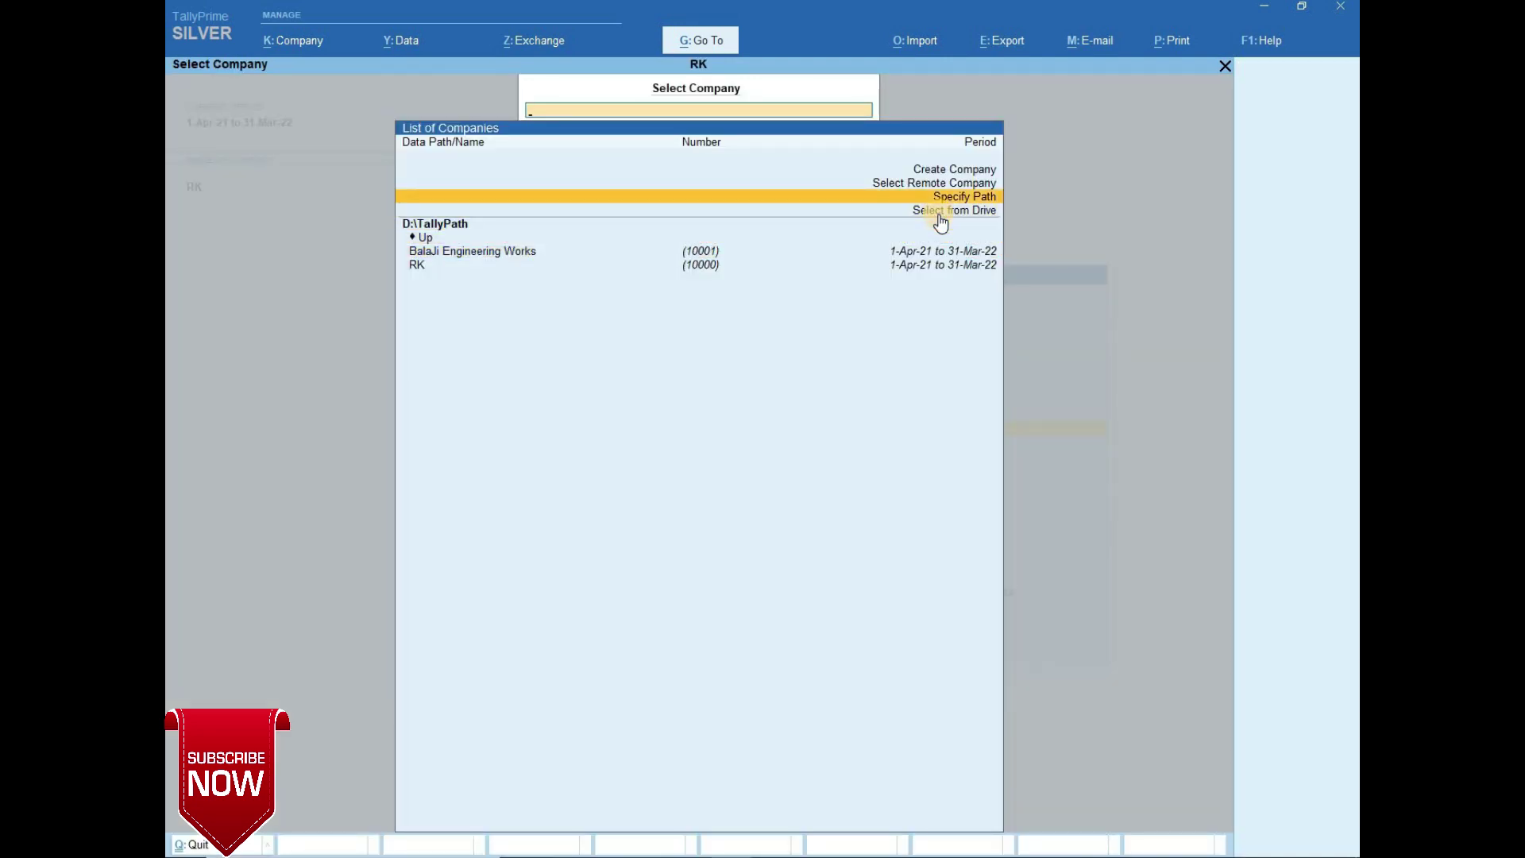
key("Return")
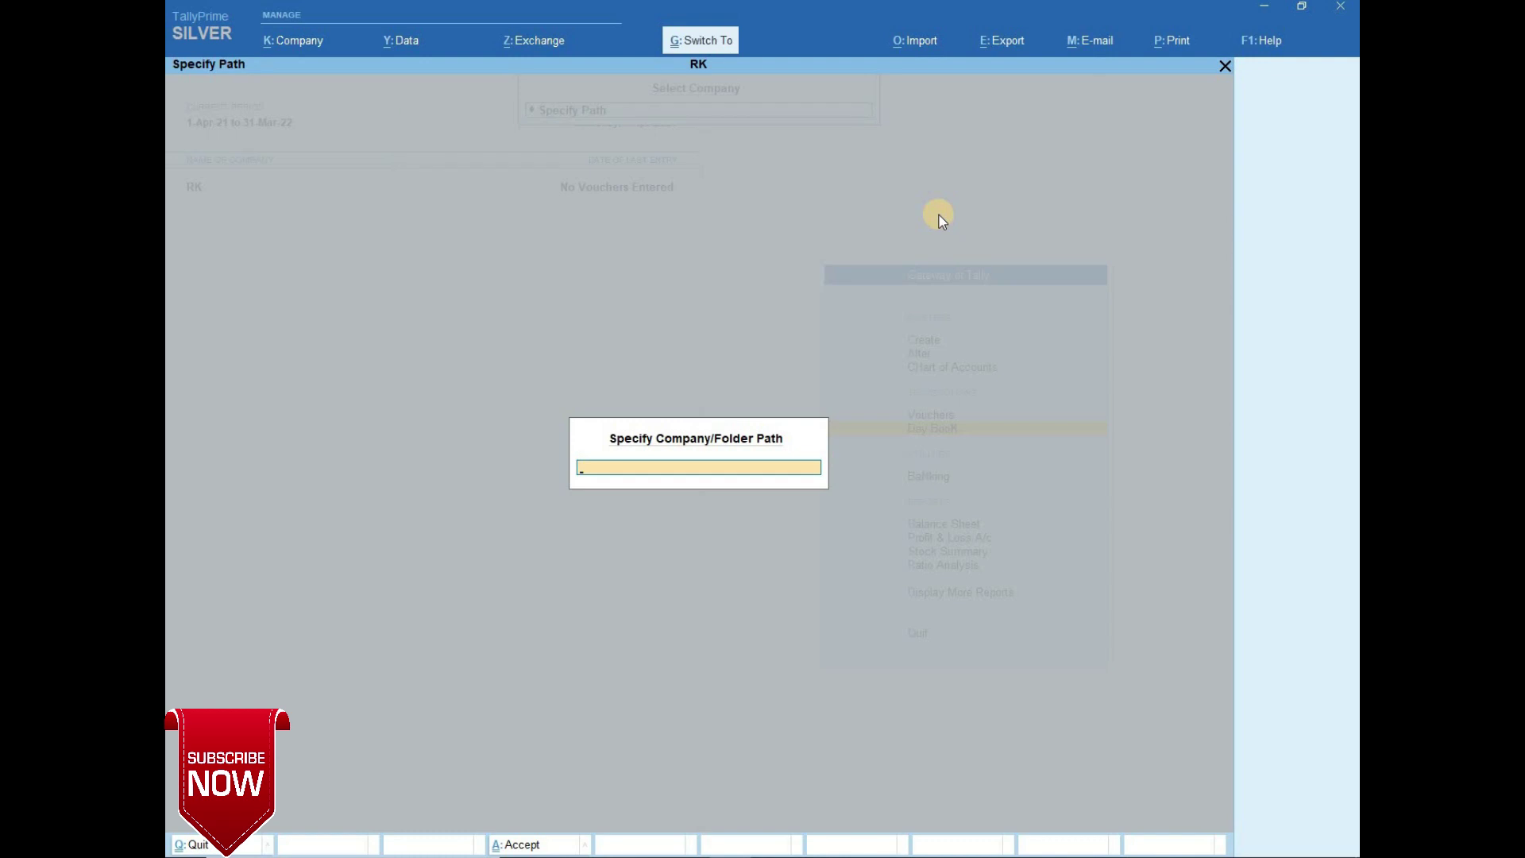
key("ctrl+alt+v")
key("Return")
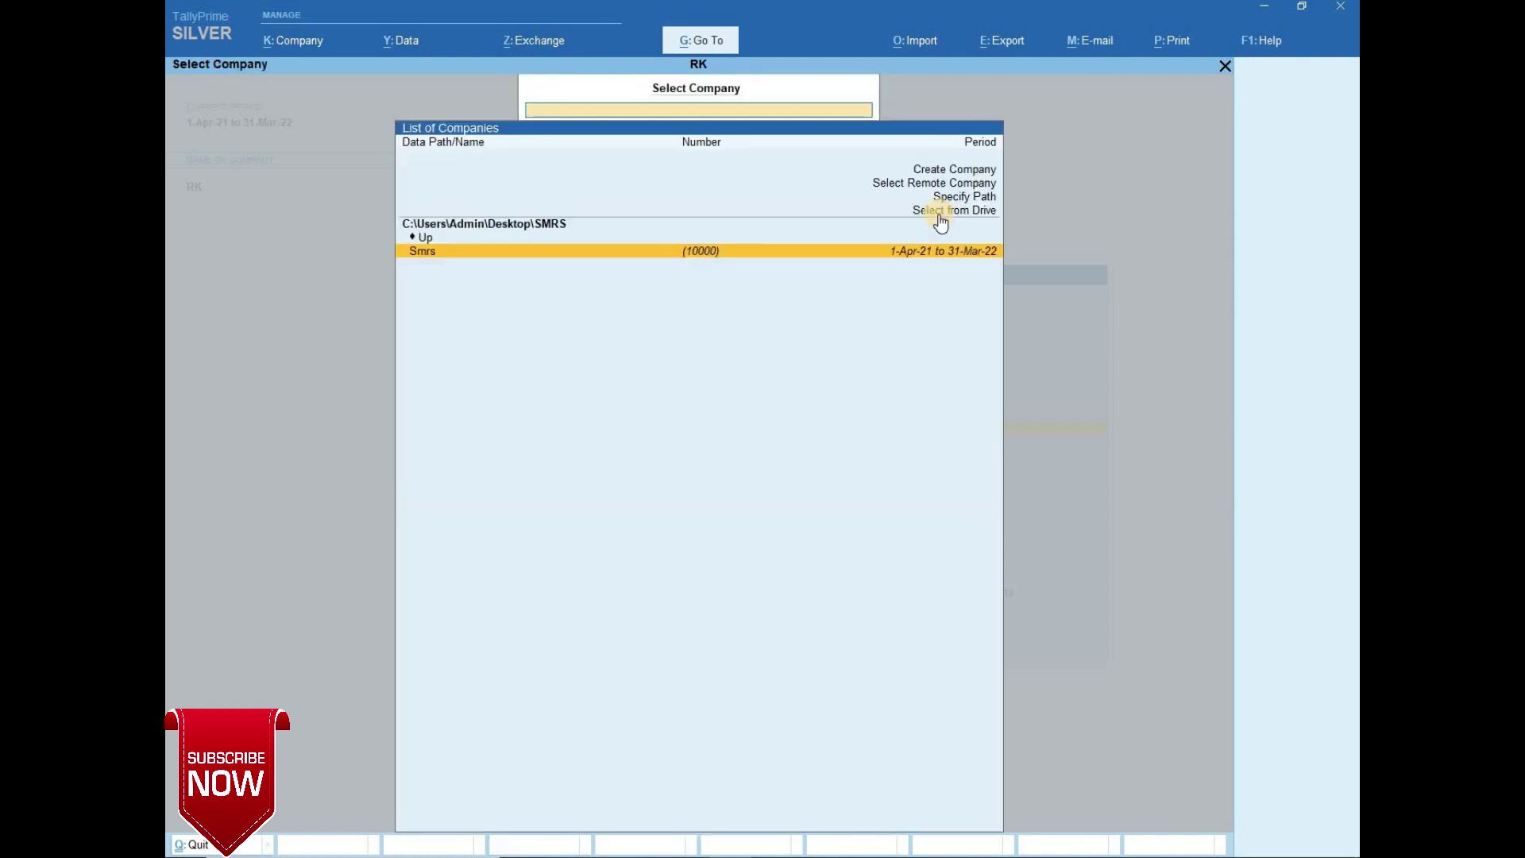
key("Return")
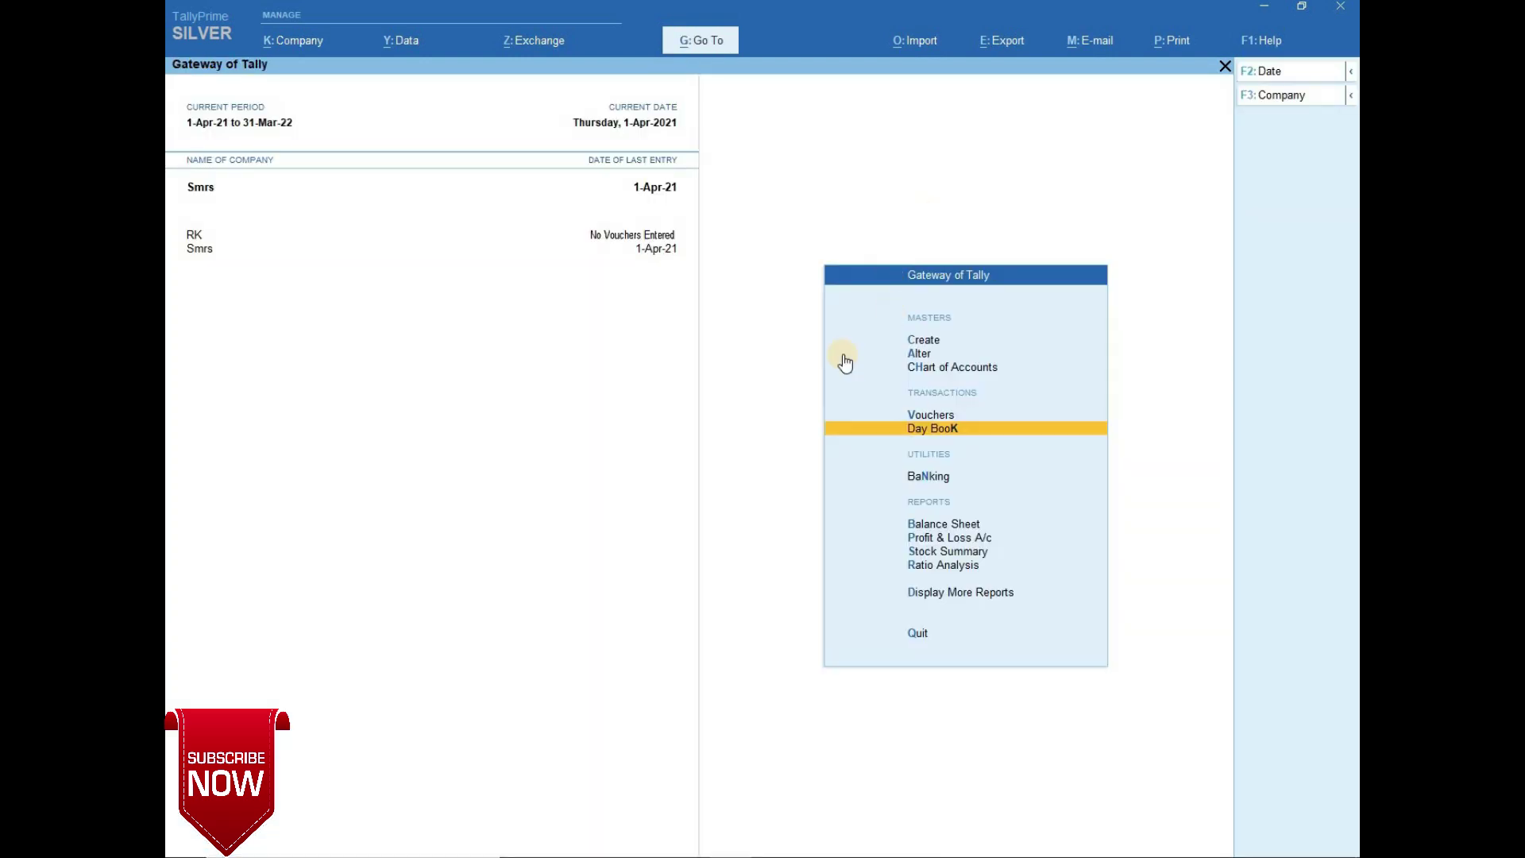